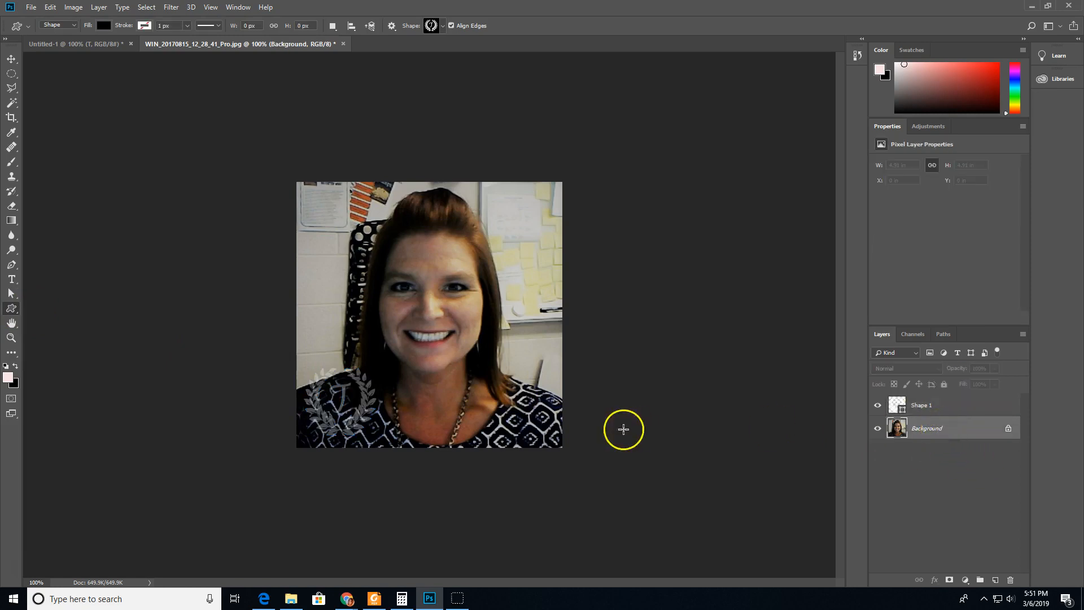
Step: Draw the laurel-wreath T custom shape, about 155 × 131 px, beside the woman's face on the photo, and select the Background layer
left_click(923, 410)
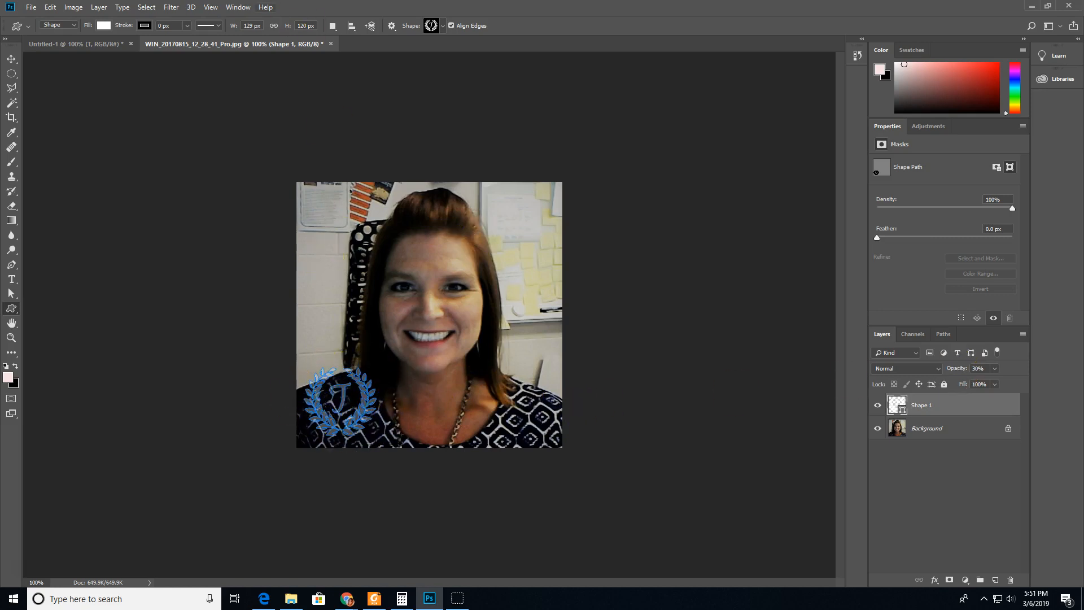
left_click(443, 26)
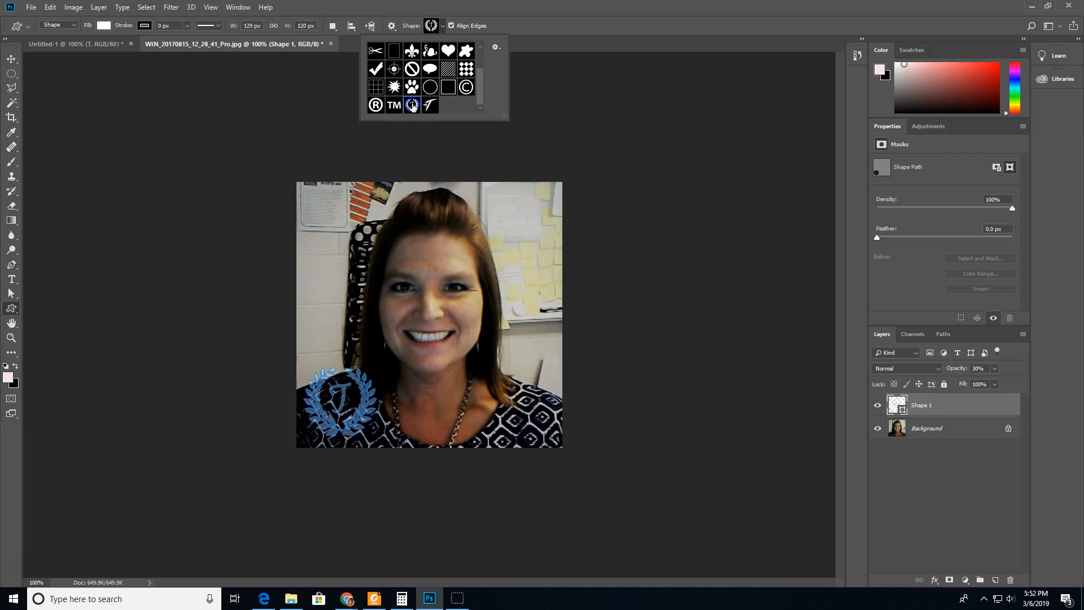
left_click(412, 105)
left_click_drag(320, 223, 408, 297)
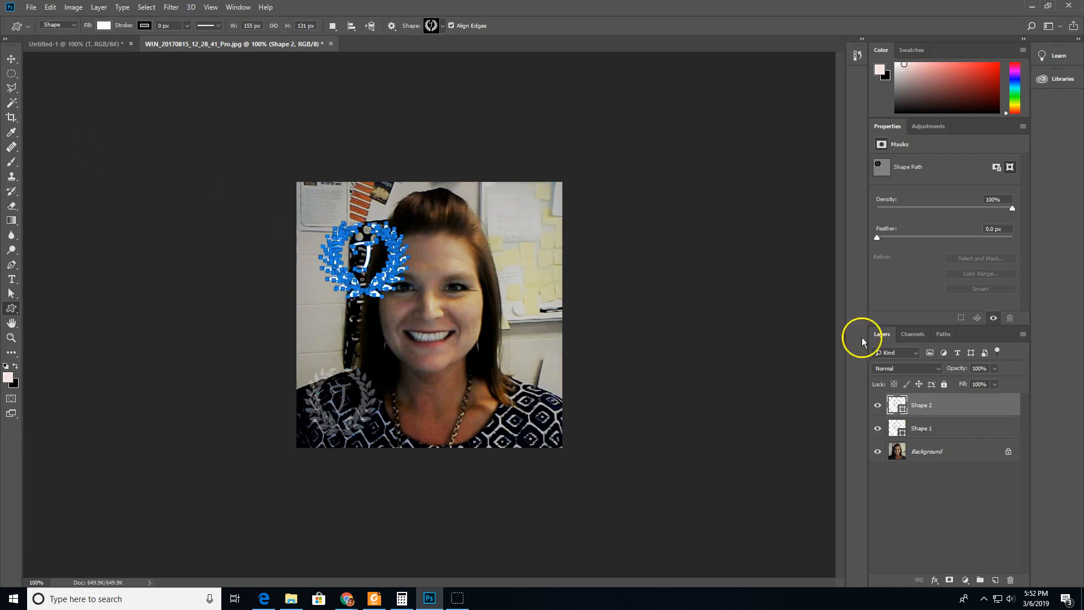
left_click(940, 451)
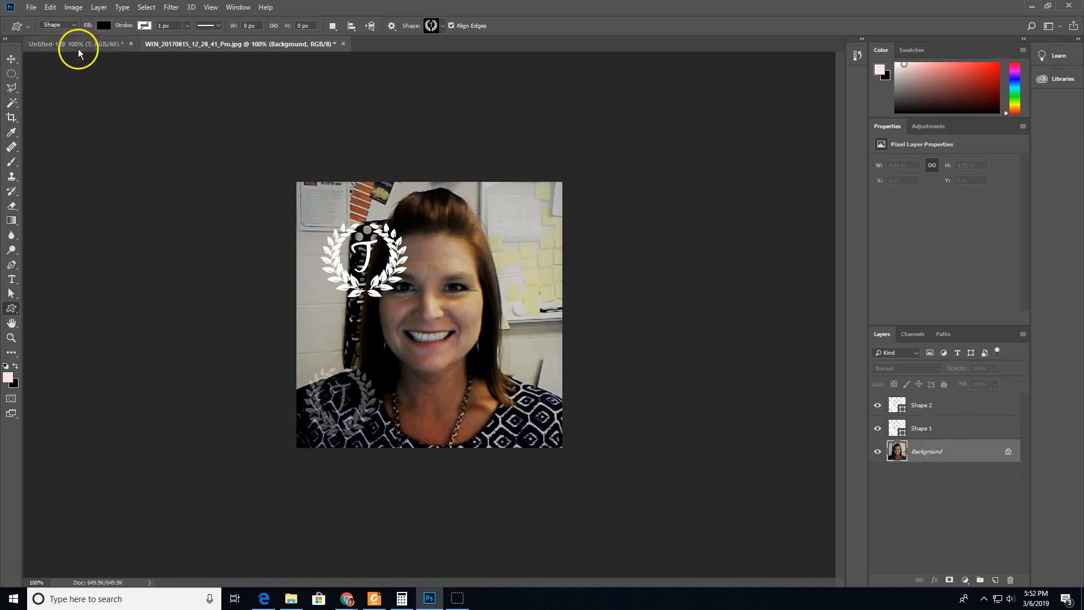
Step: Switch to the Untitled-1 document and select its T text layer, with the Type tool active
left_click(99, 55)
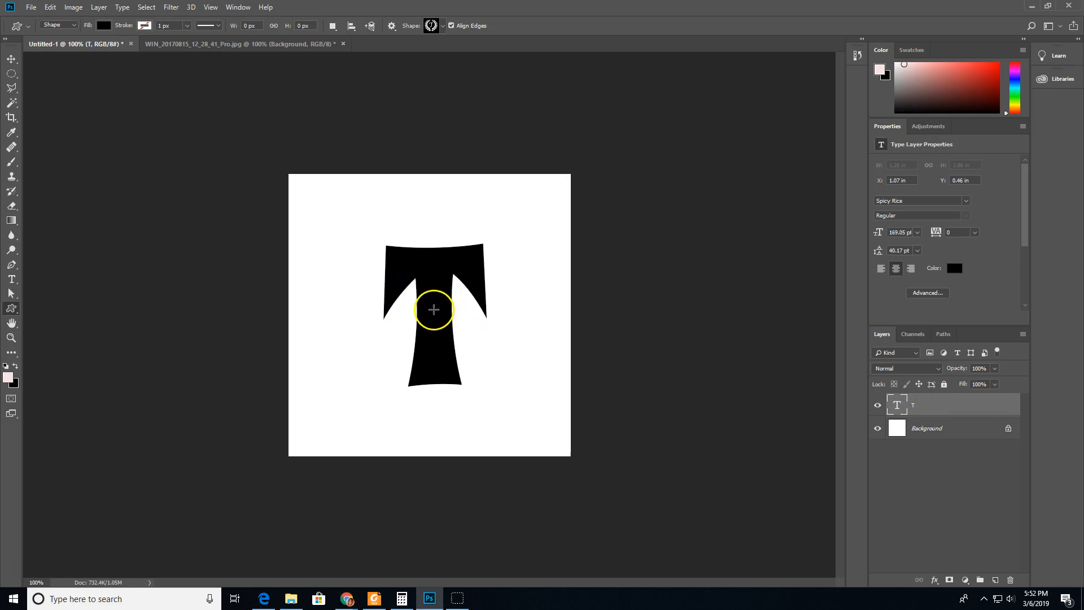
left_click(11, 279)
left_click(404, 260)
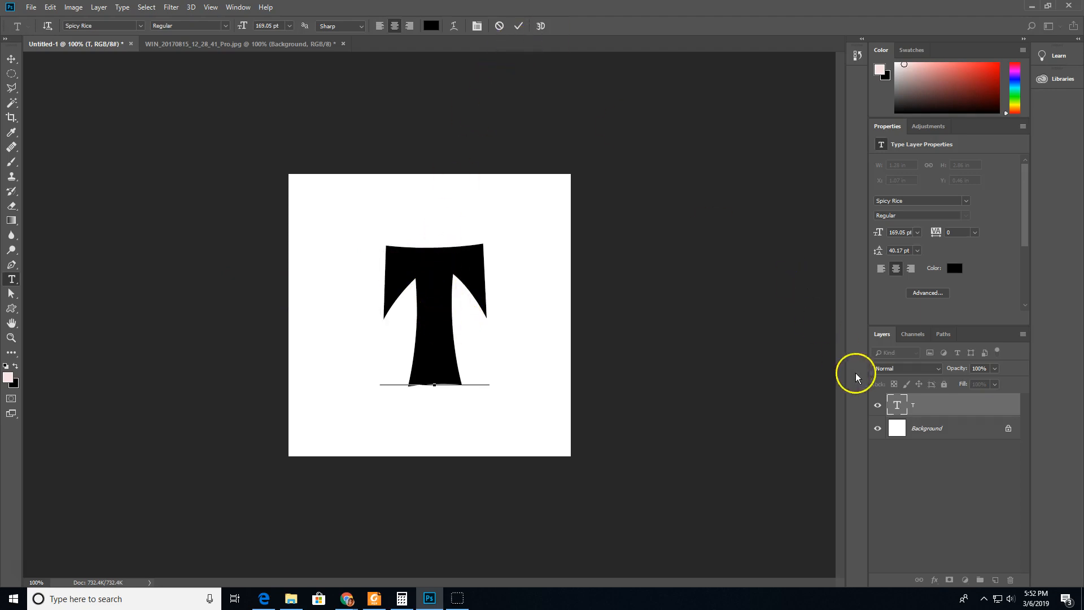
left_click(951, 409)
Step: Try to use the Type tool on the canvas with the T layer fully locked, and unlock the layer
left_click(945, 386)
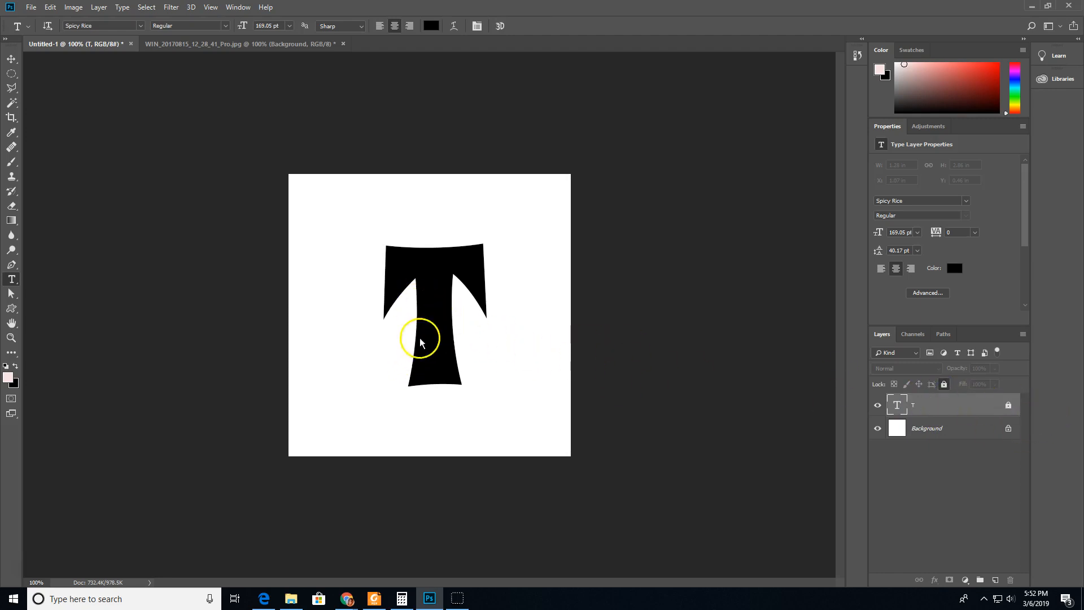
left_click_drag(908, 203, 688, 166)
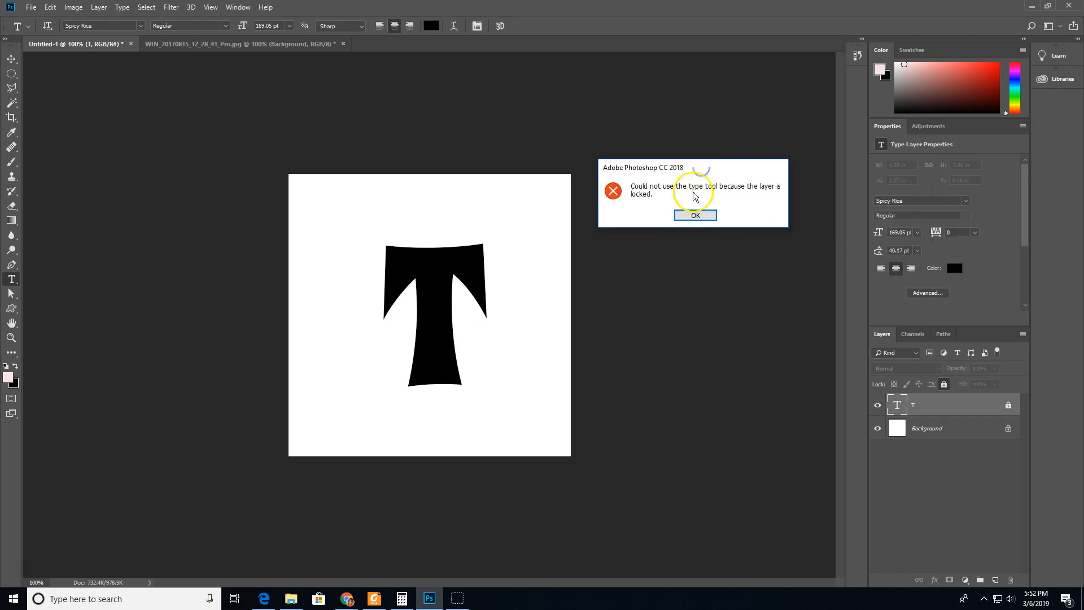
left_click(695, 215)
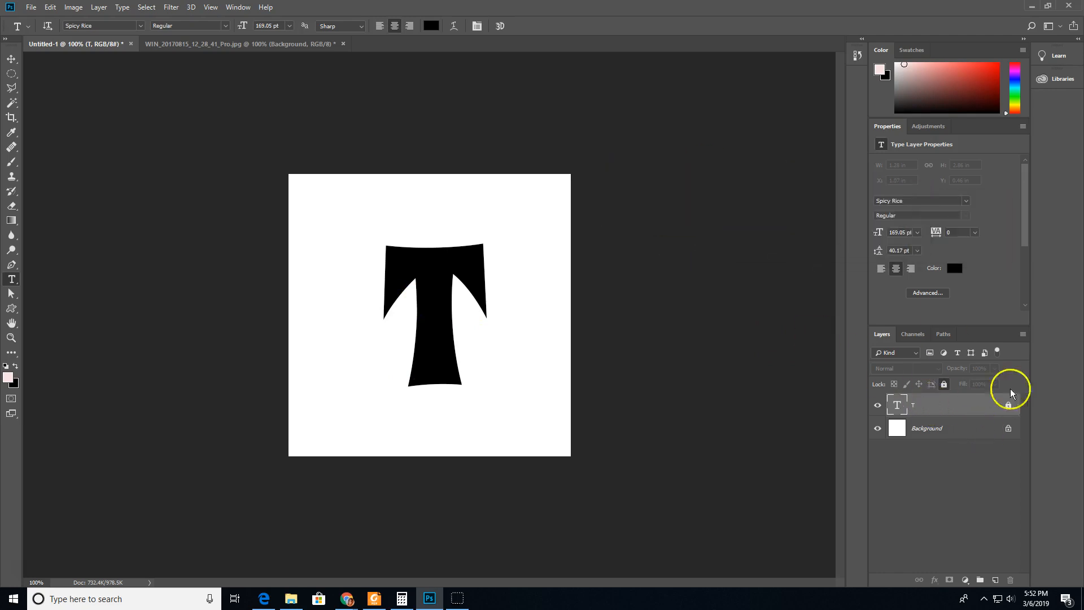
left_click(439, 321)
left_click(696, 213)
left_click(1008, 405)
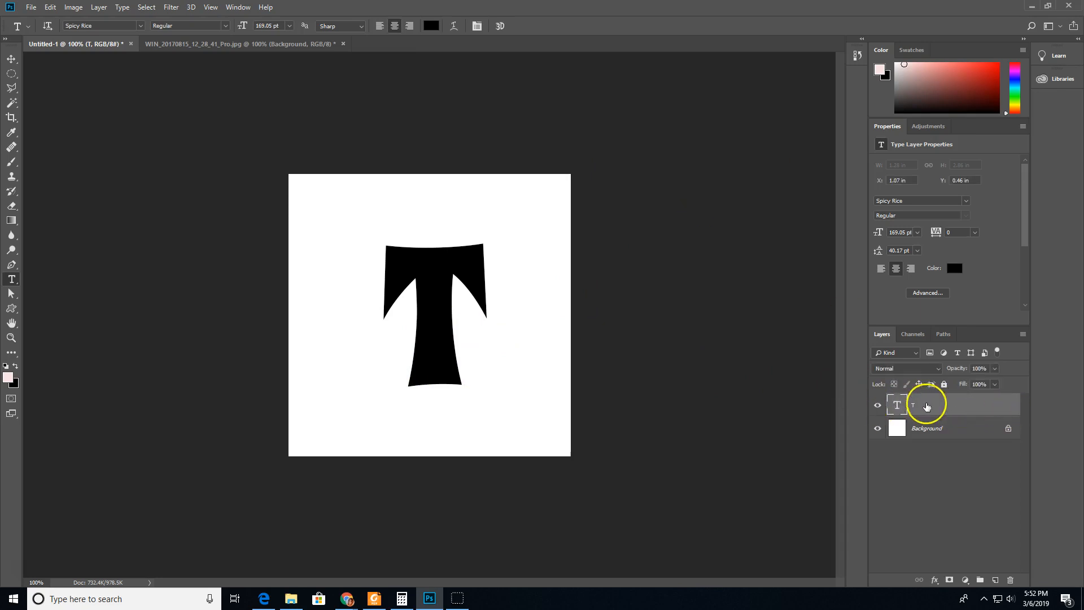
Step: Hide the T layer and add a new text layer containing the letter U near the canvas centre
left_click(878, 406)
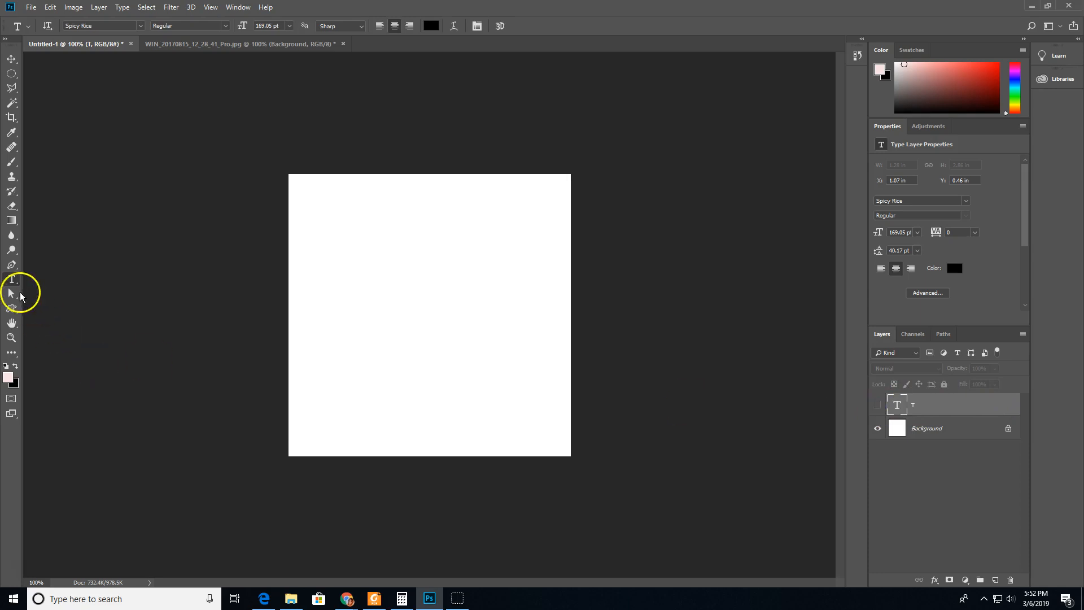
left_click(417, 313)
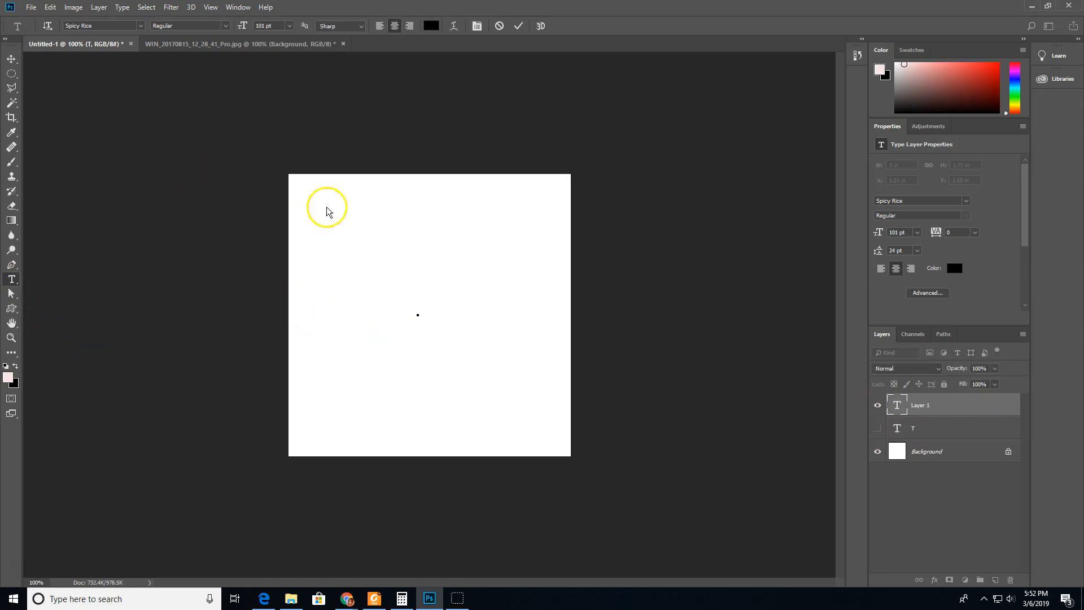
type("U")
Step: Set the new letter's font to Laurus Nobilis and replace the character with P to get a full laurel wreath
left_click_drag(445, 269, 390, 266)
left_click(139, 27)
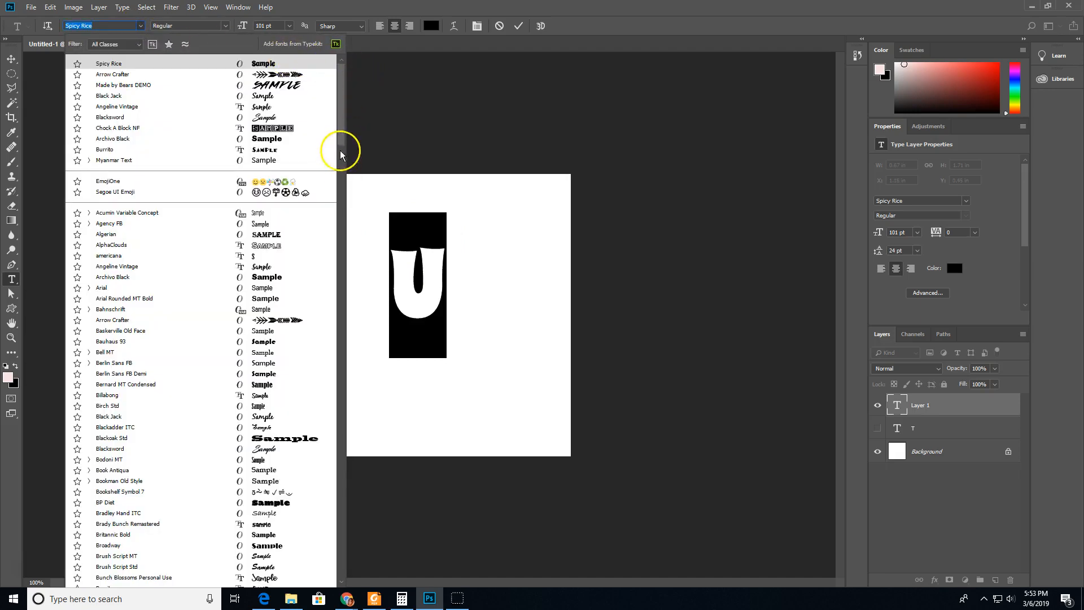
left_click_drag(342, 143, 343, 348)
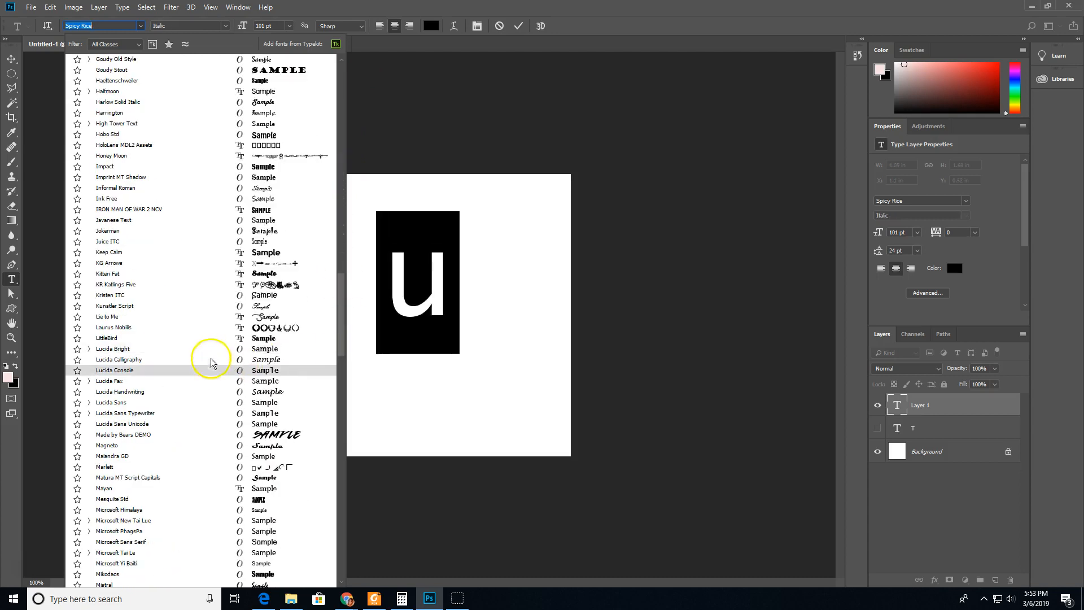
left_click(130, 328)
left_click(460, 312)
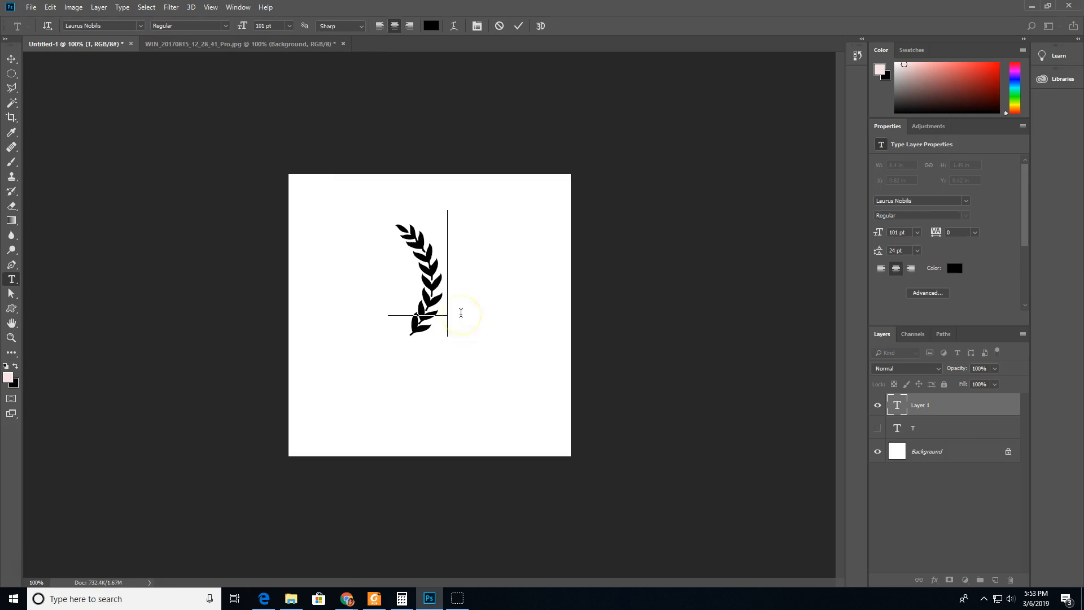
key("BackSpace")
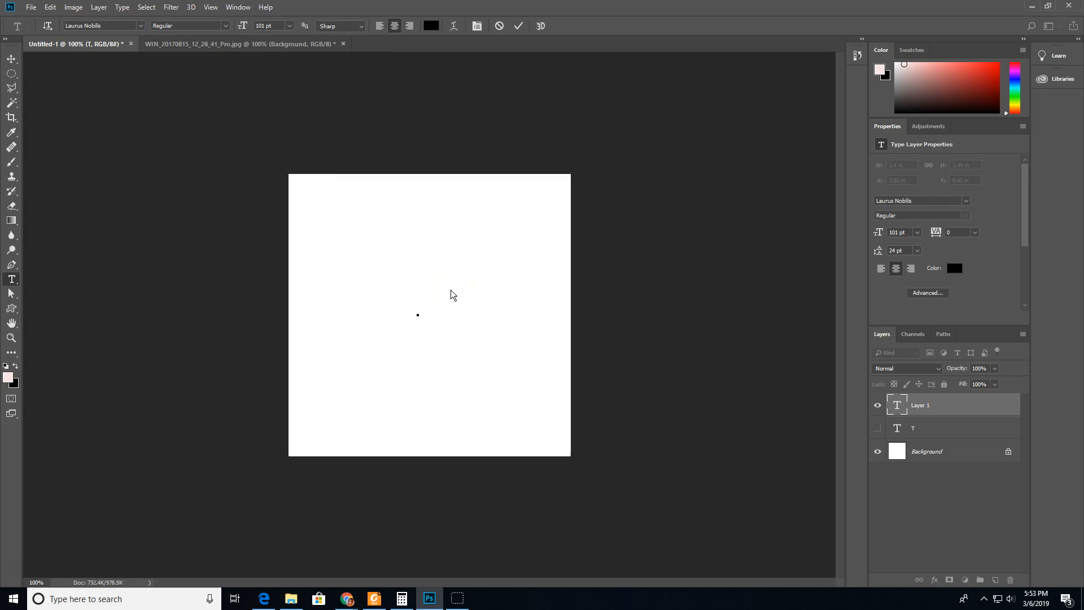
type("a")
Step: Move the laurel wreath and scale it proportionally to about 199% so it nearly fills the canvas
left_click(11, 58)
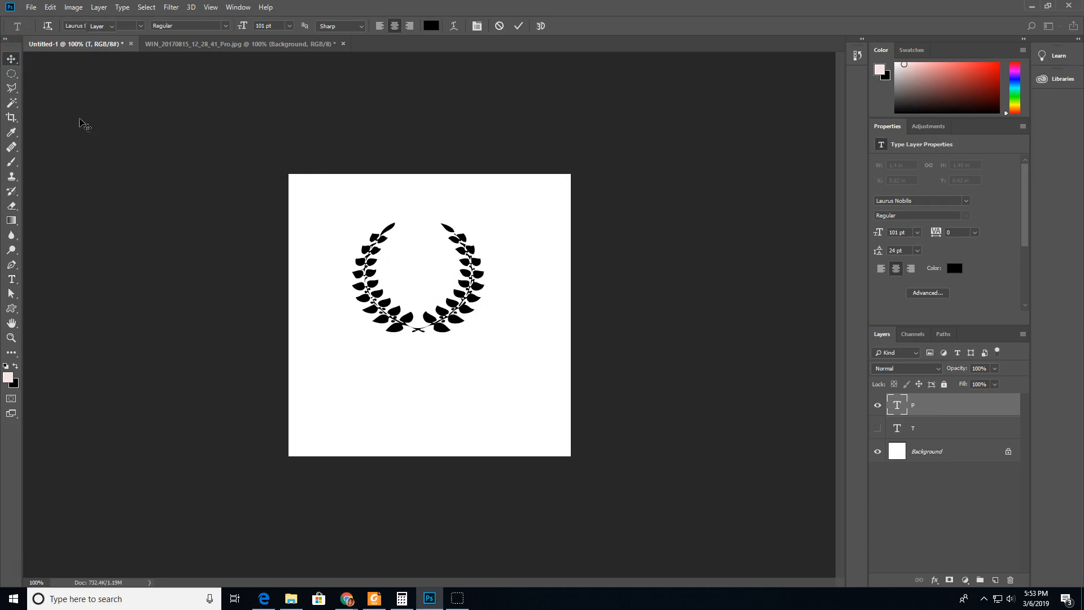
left_click_drag(435, 314, 402, 313)
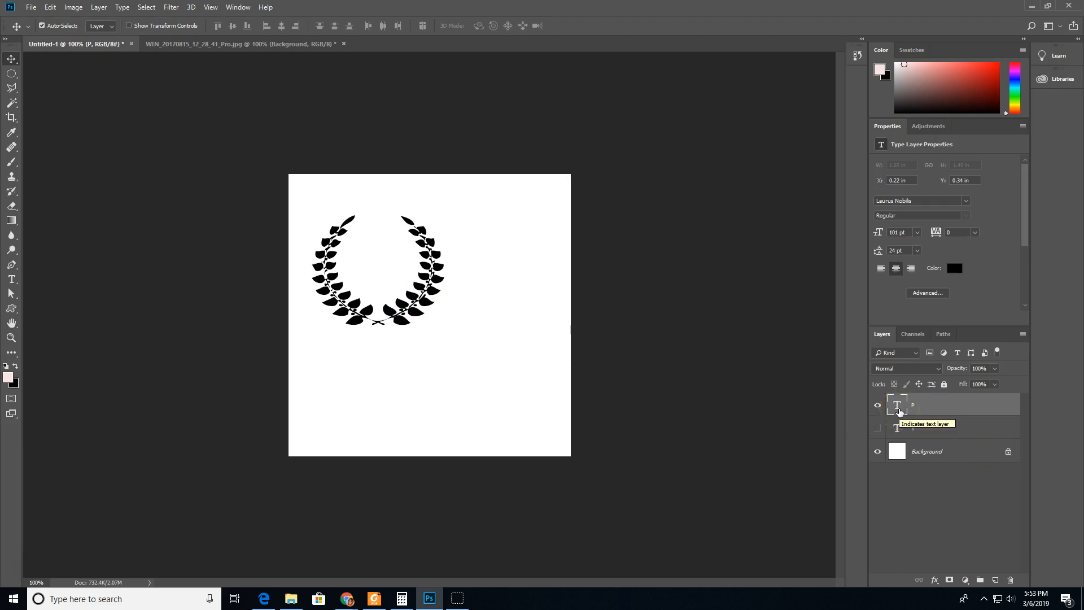
key("ctrl+t")
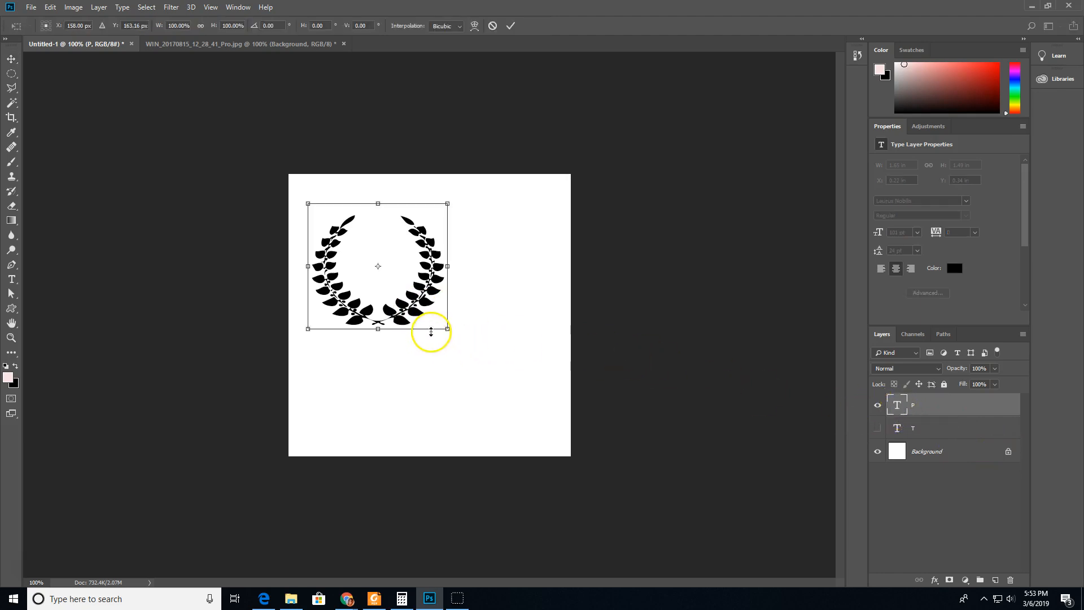
left_click_drag(450, 329, 564, 448)
left_click_drag(309, 204, 296, 187)
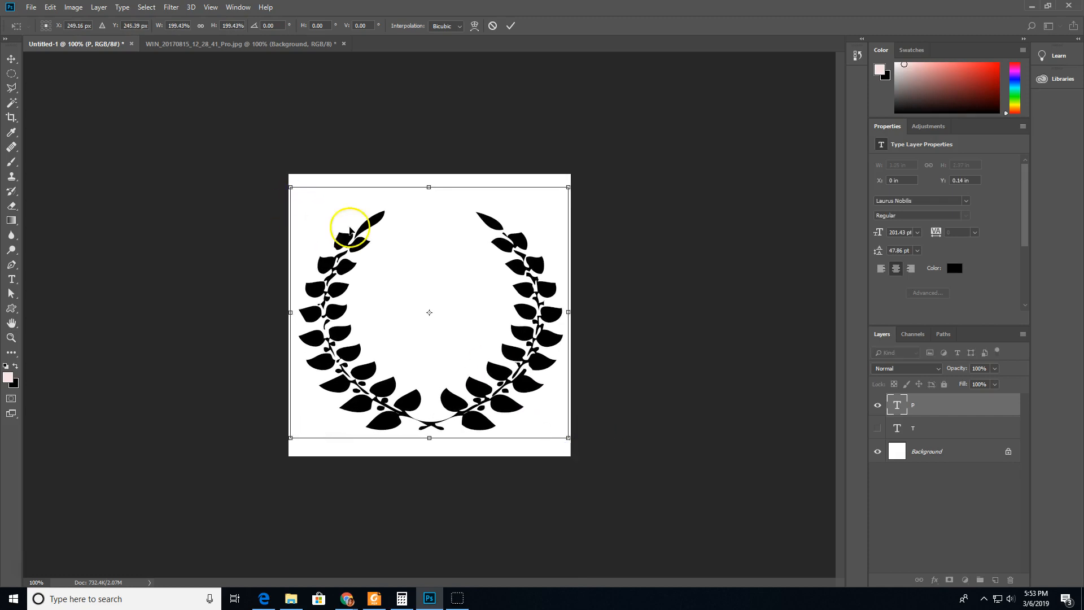
double_click(546, 330)
Step: Show the T layer again and move the T slightly up and left to centre it inside the wreath
left_click(878, 429)
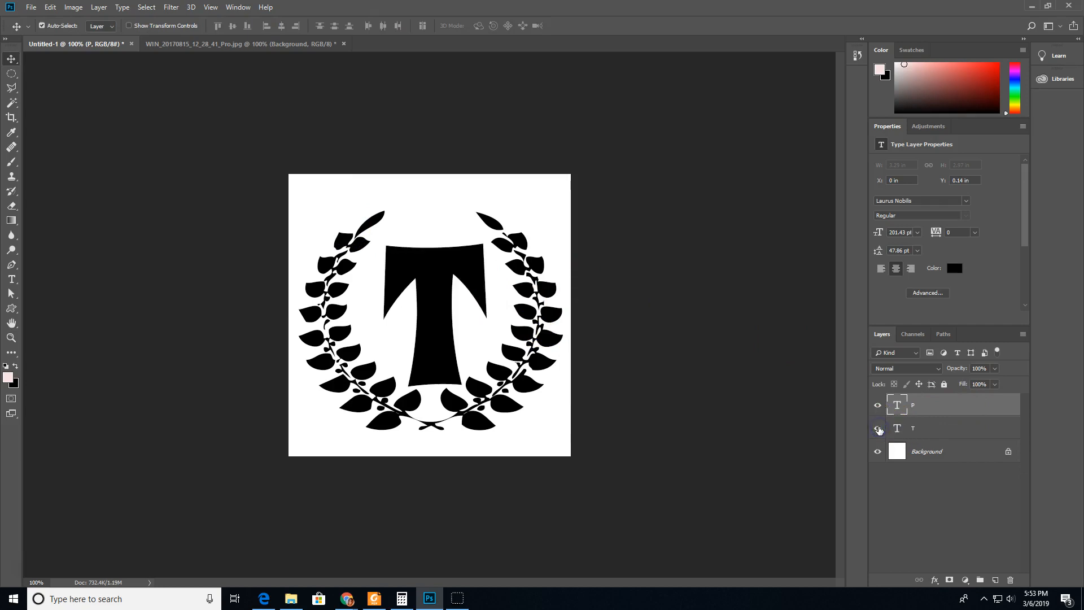
left_click(950, 435)
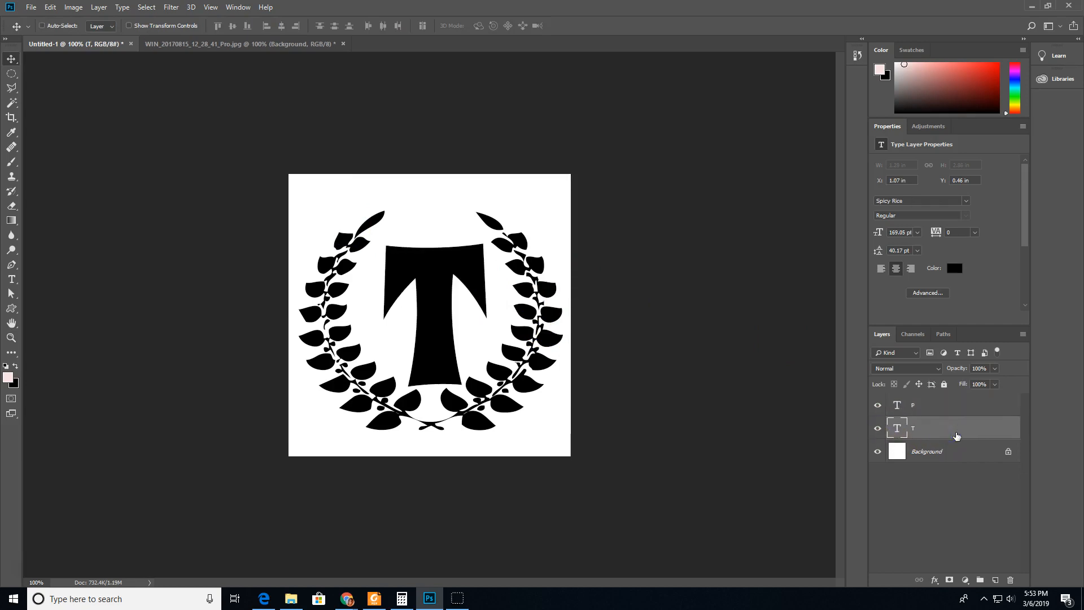
key("ctrl+t")
left_click_drag(435, 324, 432, 309)
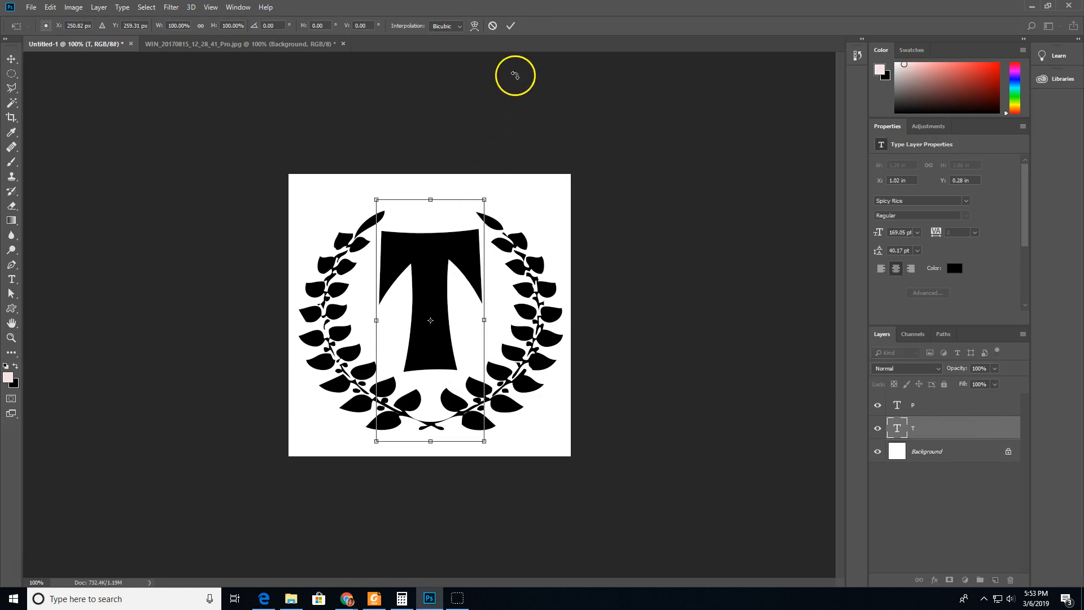
left_click(511, 26)
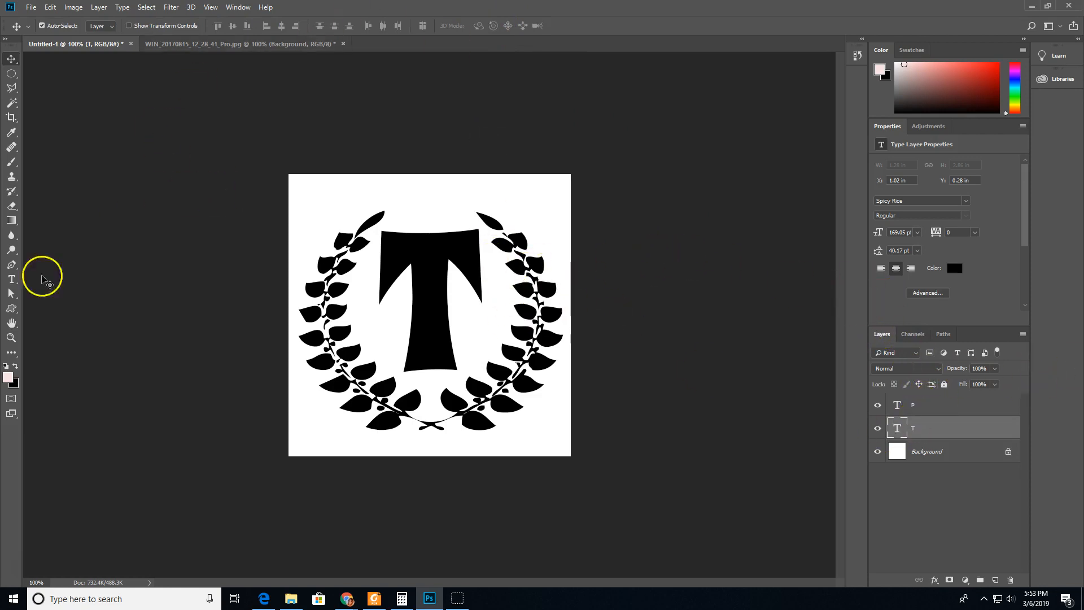
Step: Activate the Custom Shape tool and look at the available custom shapes
left_click(11, 308)
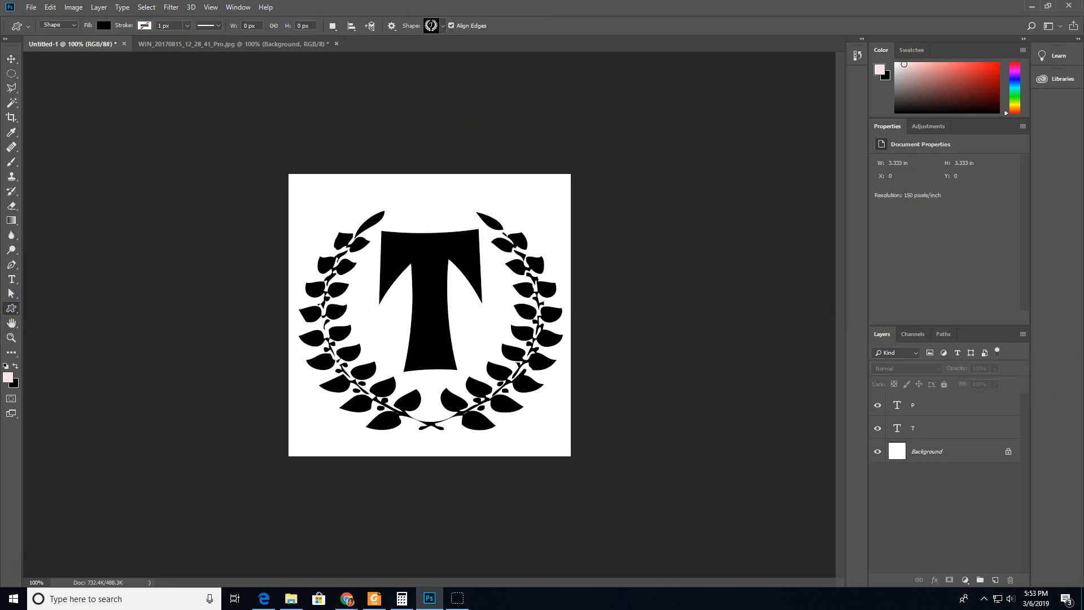
left_click(441, 26)
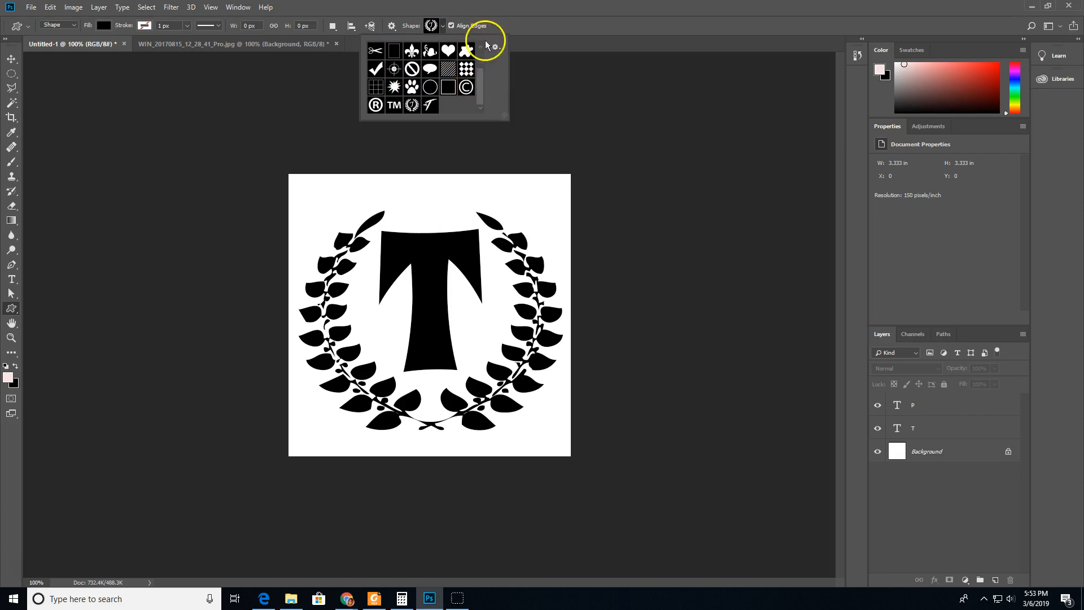
left_click(557, 13)
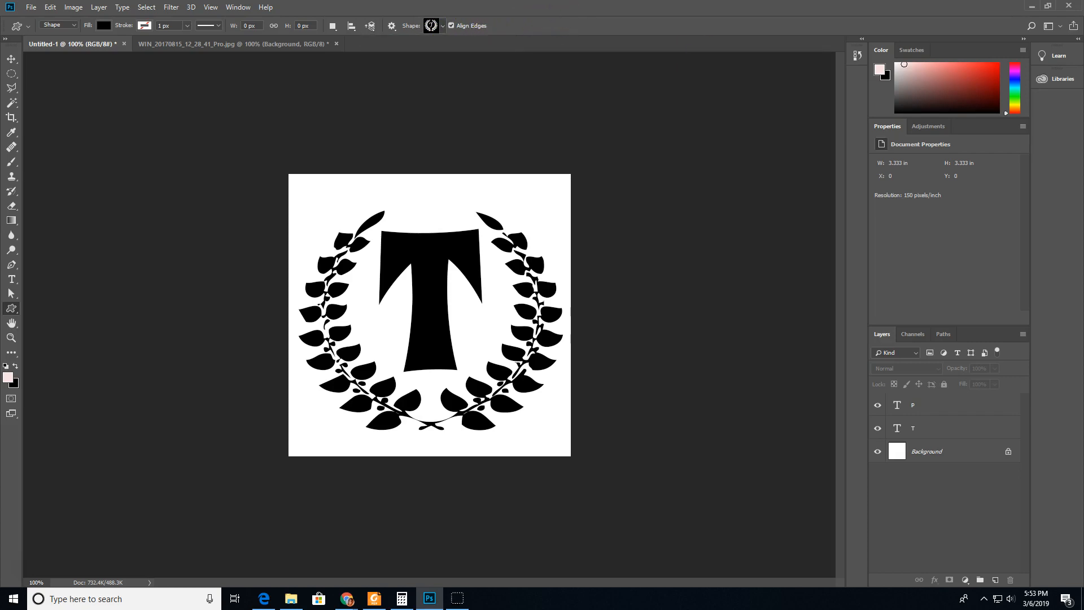
Step: Combine the P and T text layers into one smart object, and check its contents in their own document
left_click(972, 430)
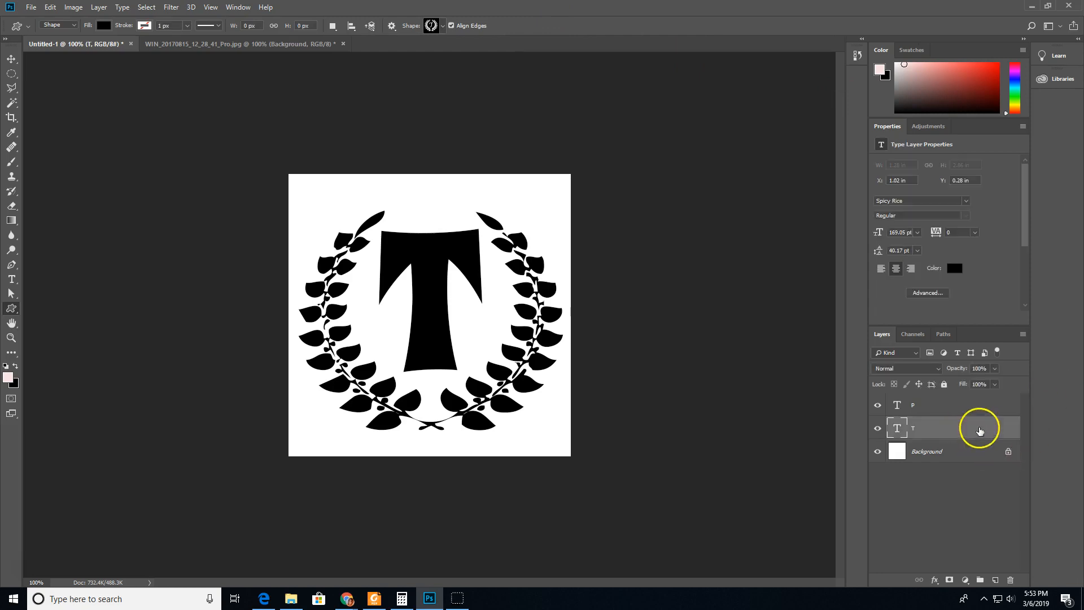
left_click(973, 406, "shift")
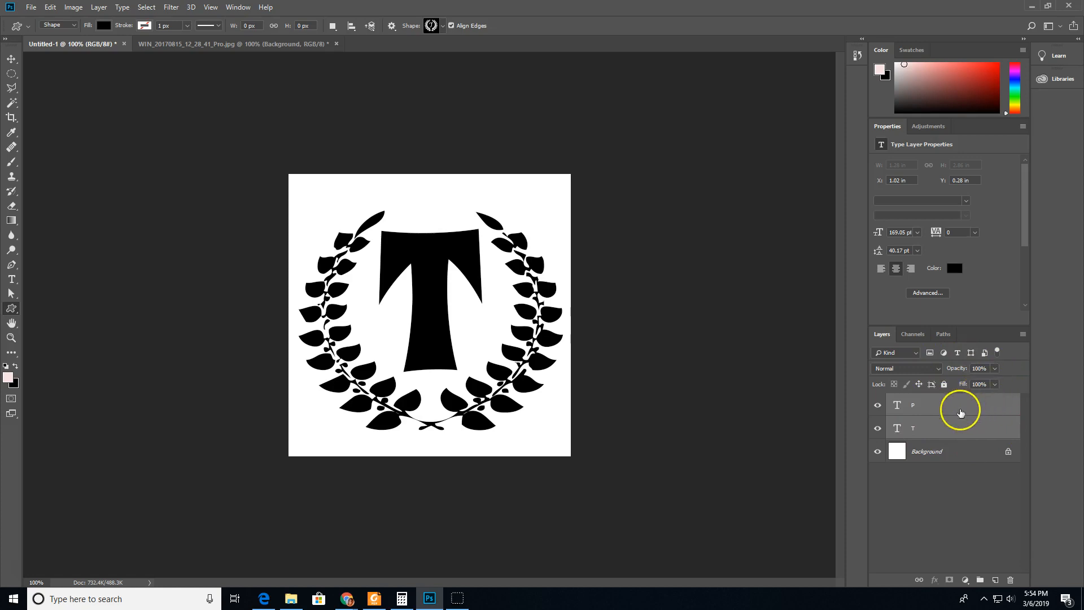
right_click(961, 408)
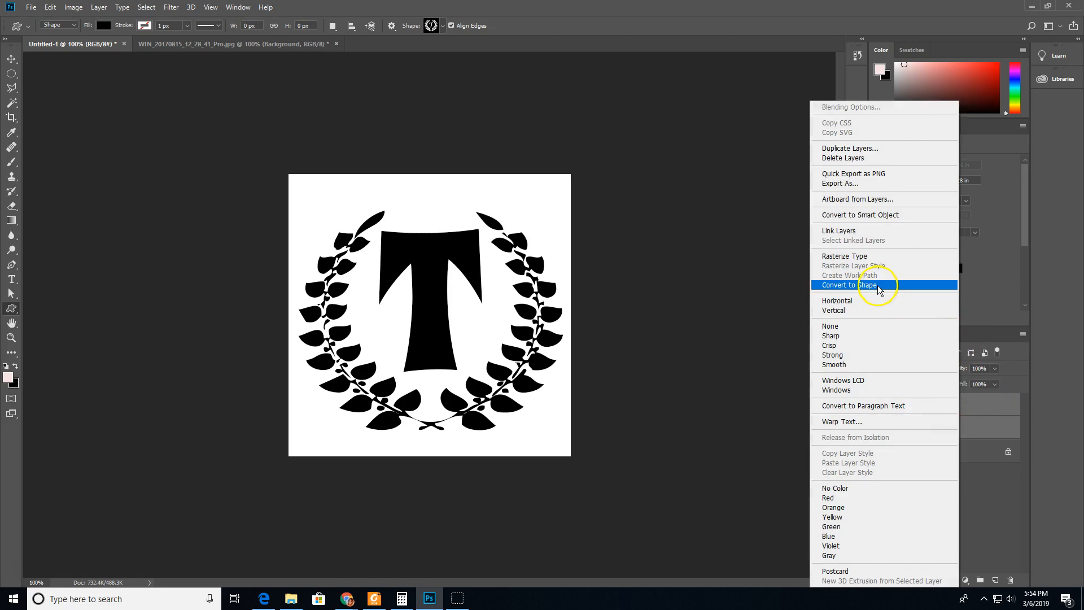
left_click(872, 216)
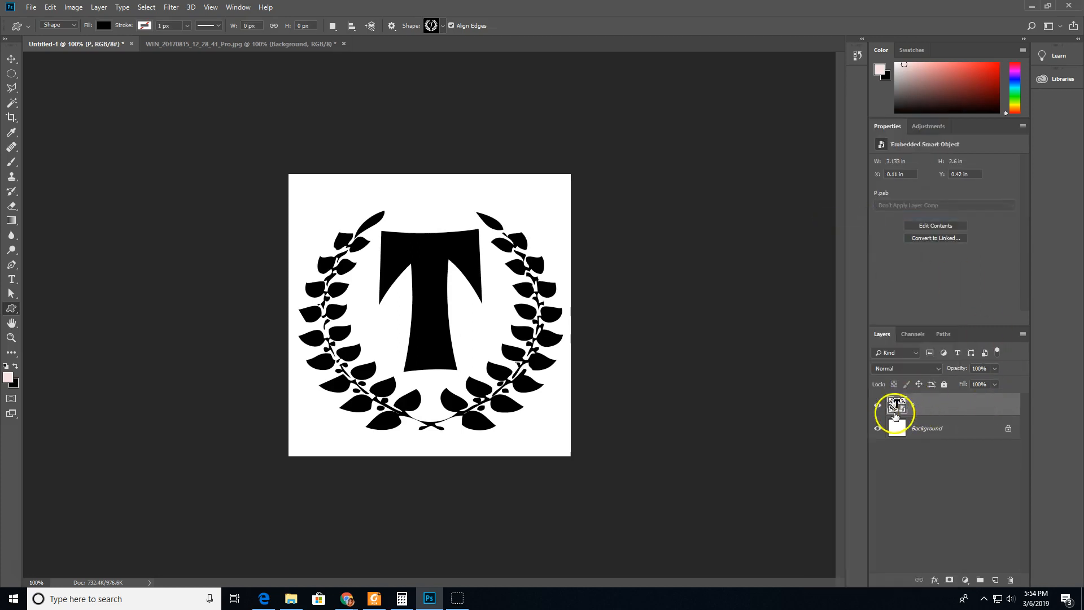
double_click(897, 407)
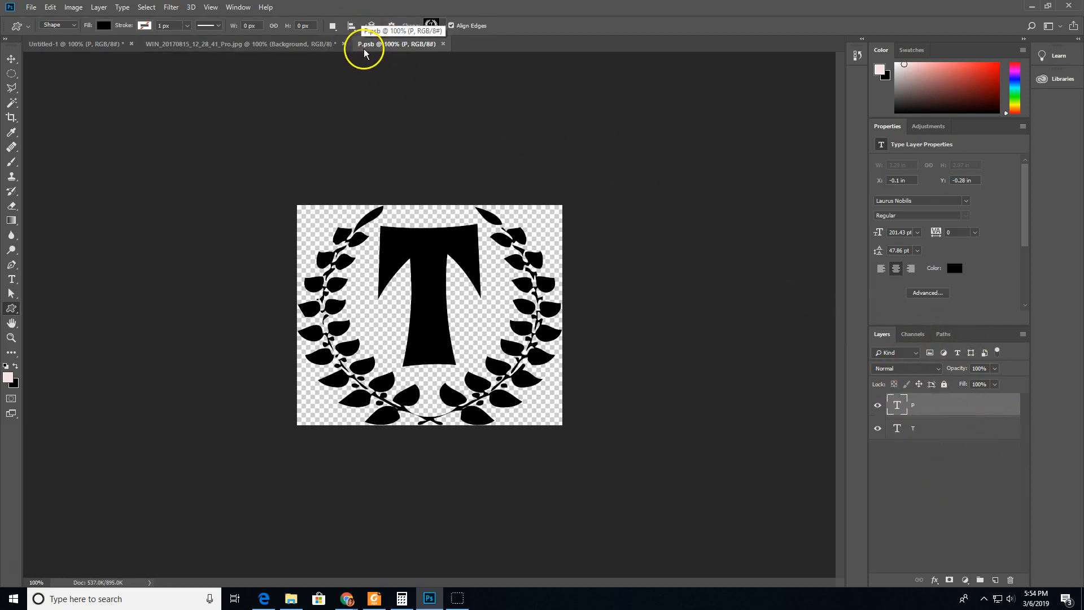
left_click(442, 45)
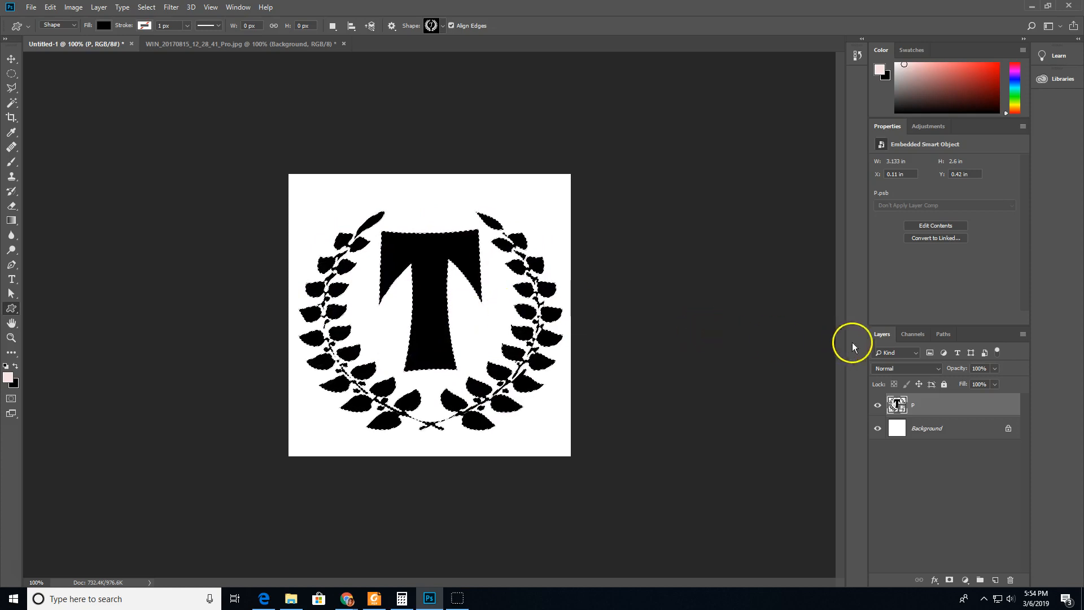
Step: Make a work path from the selection around the wreath and the T
left_click(947, 334)
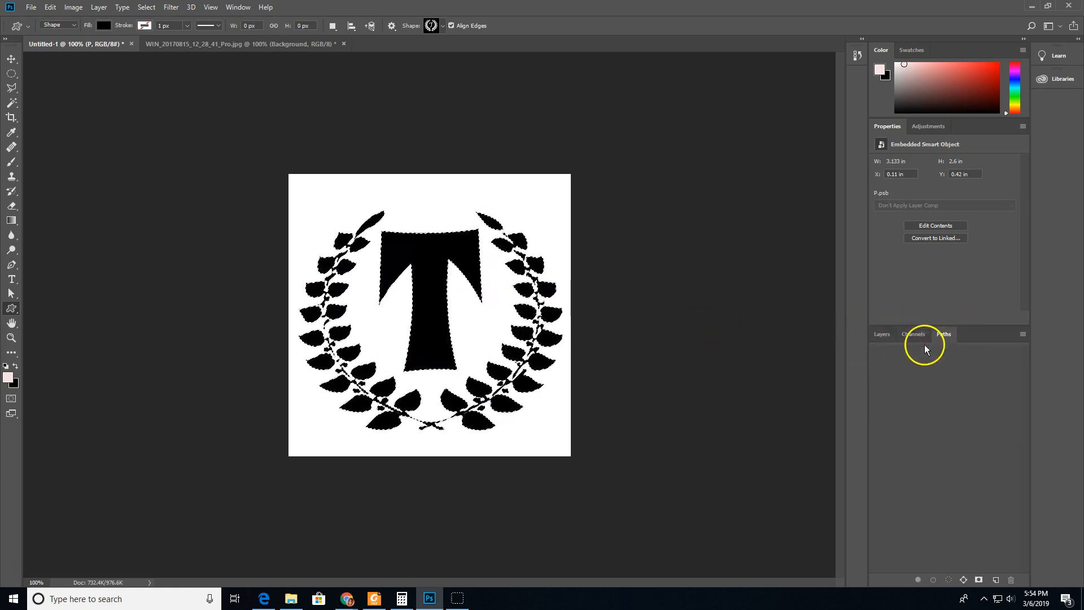
left_click(963, 580)
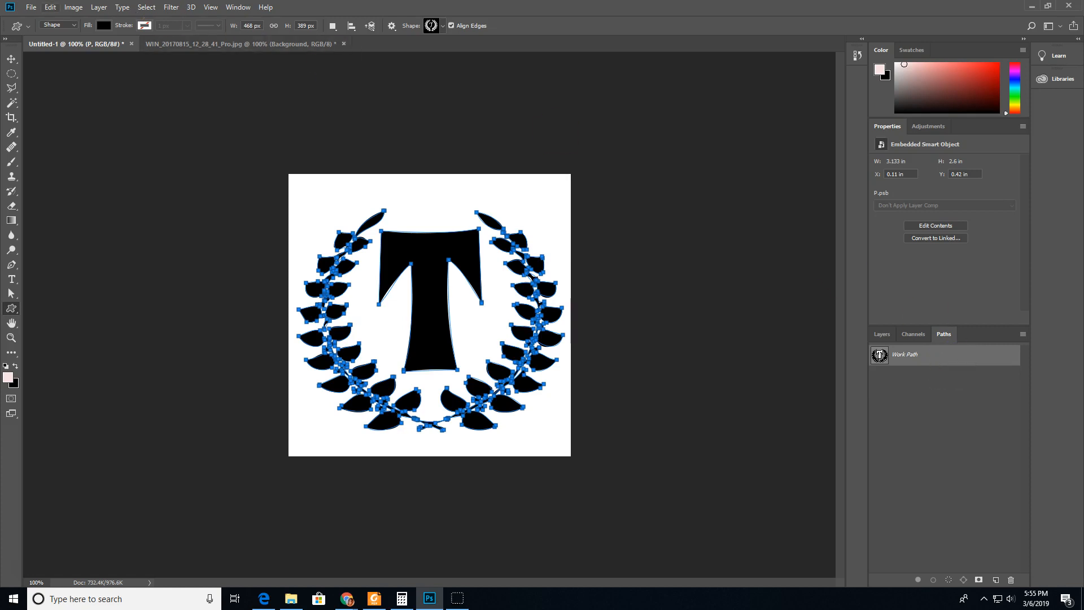
Step: Define the wreath and T work path as a custom shape and name it after the T wreath
left_click(51, 8)
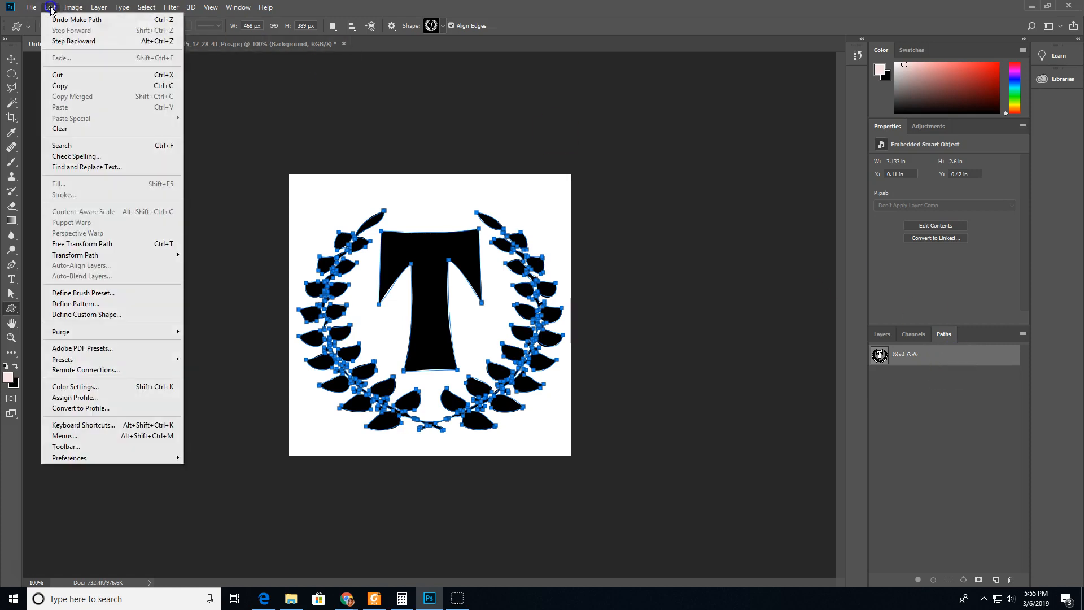
left_click(106, 316)
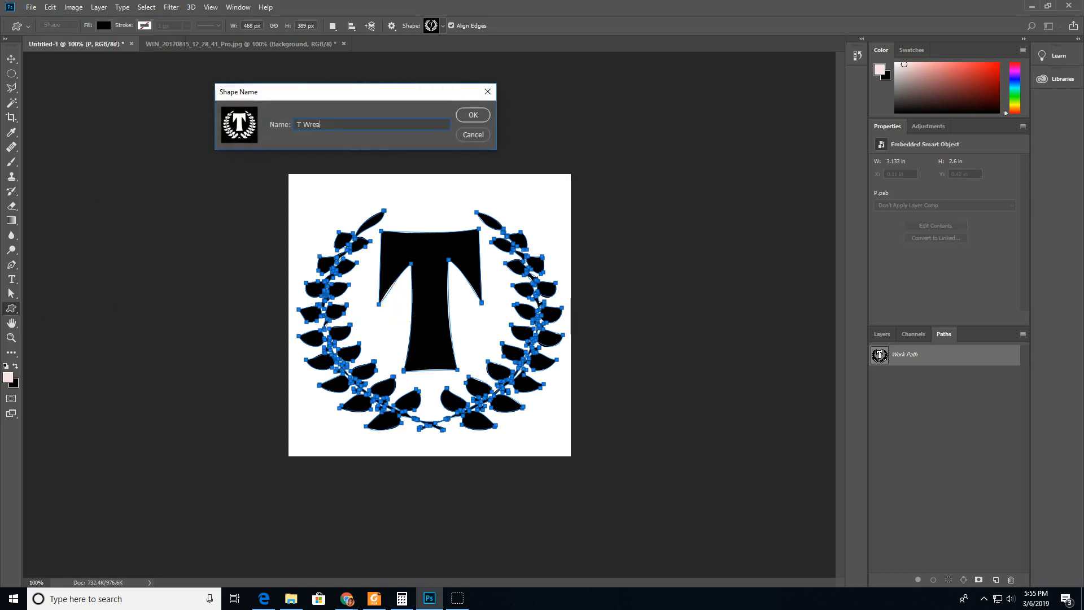
left_click(473, 115)
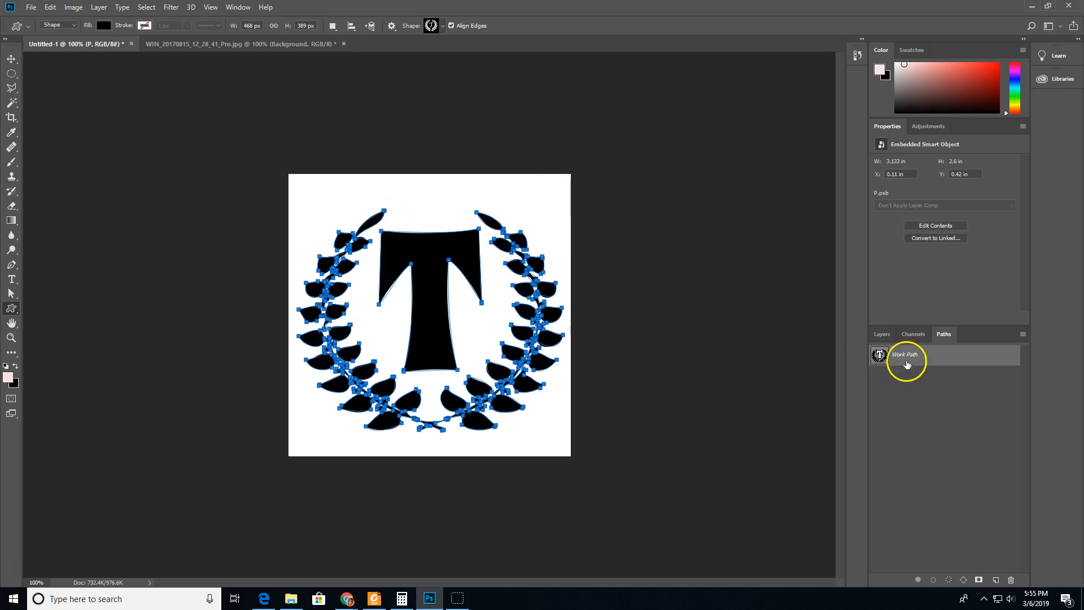
Step: Delete the P smart object layer and the work path, keeping only the Background layer
left_click(878, 334)
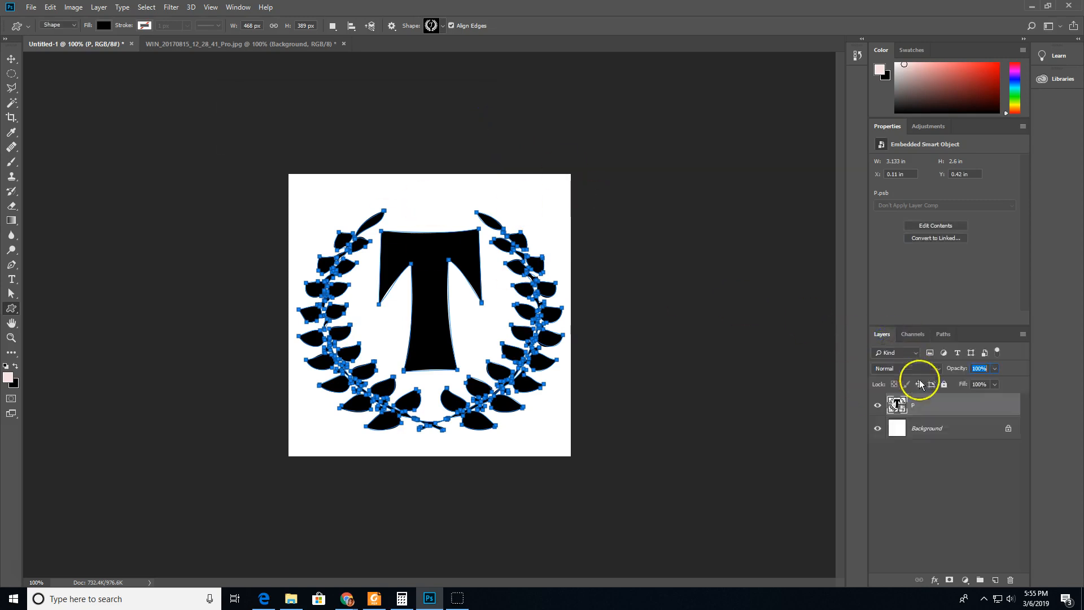
left_click_drag(952, 405, 1008, 578)
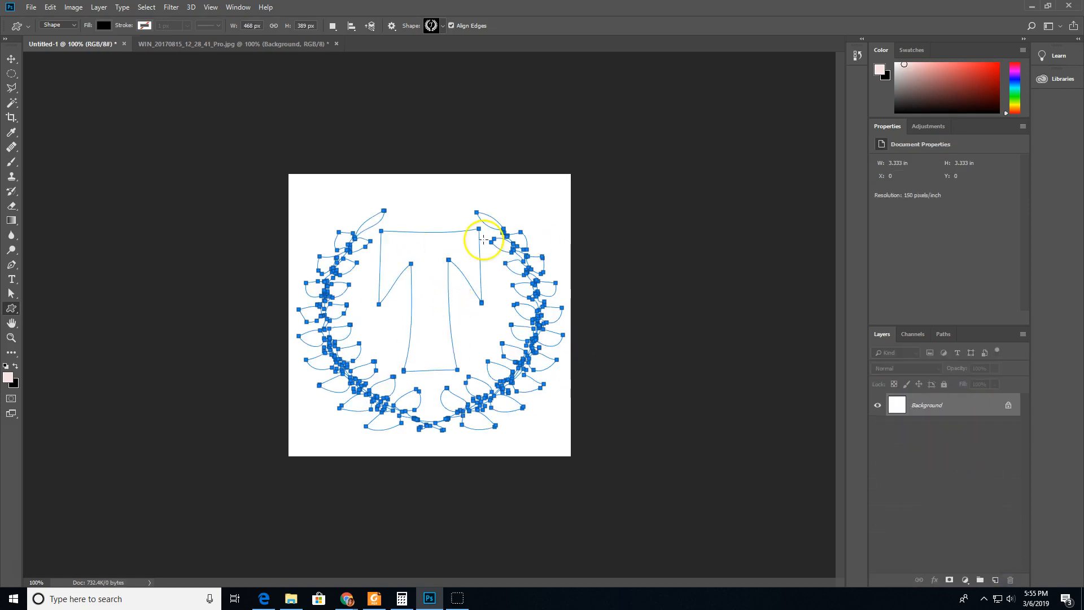
left_click(943, 334)
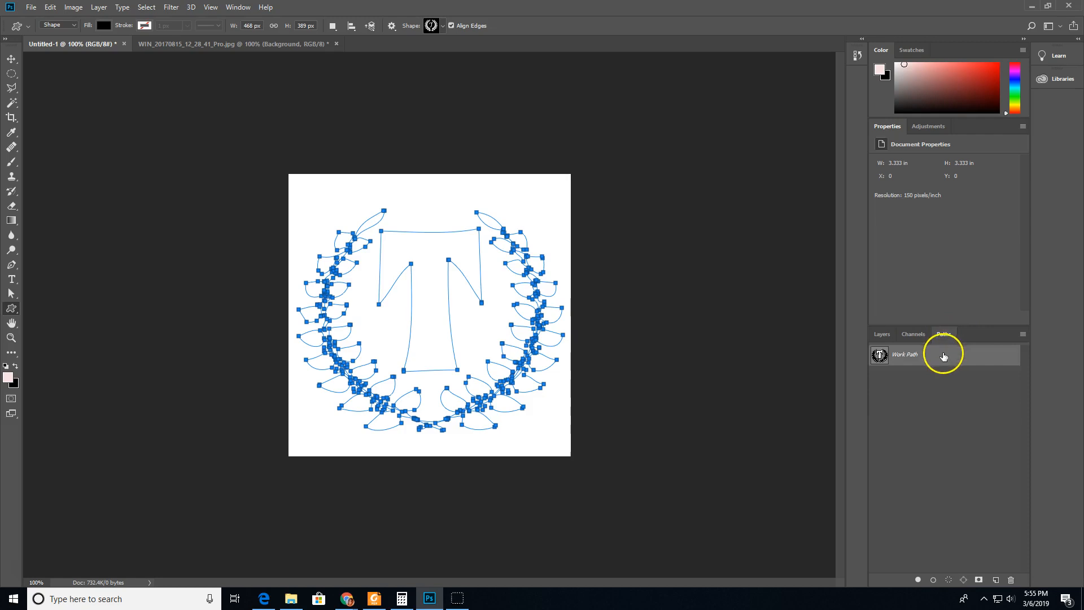
left_click(932, 411)
left_click(938, 352)
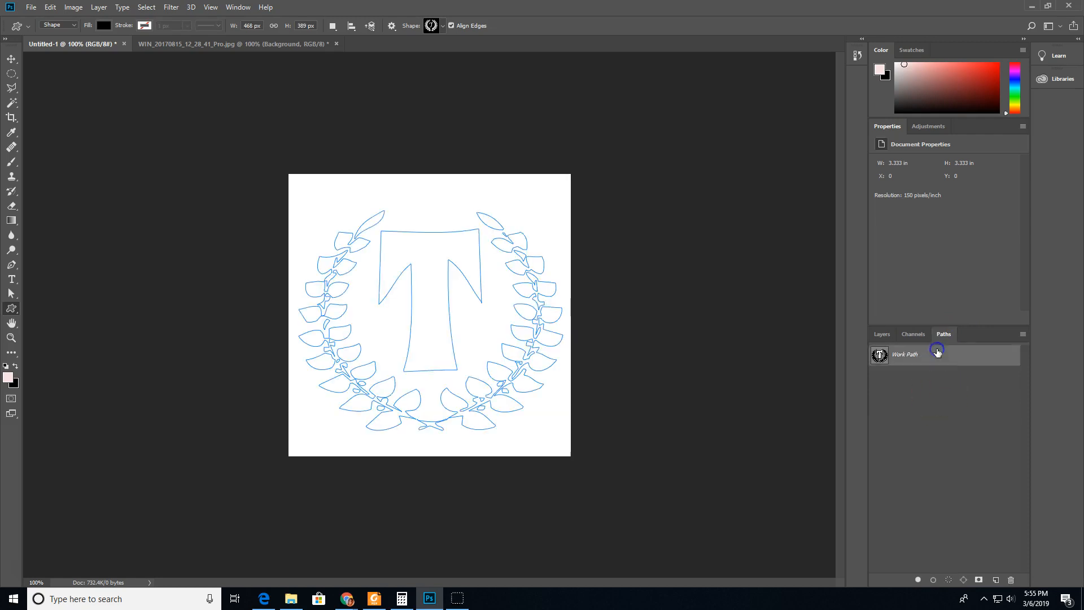
left_click(939, 405)
left_click_drag(925, 356, 1011, 579)
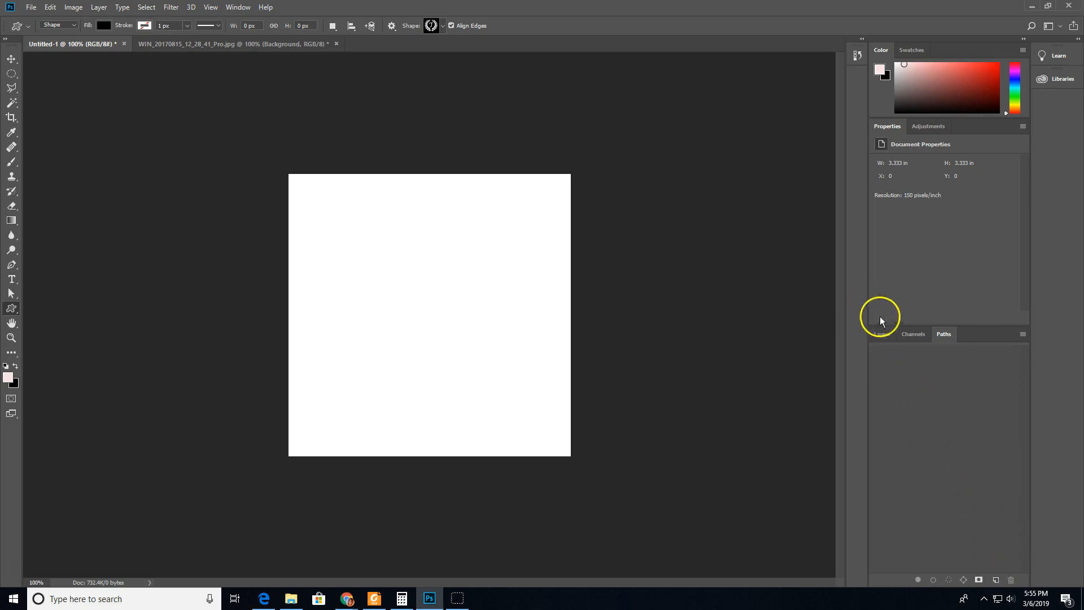
left_click(888, 337)
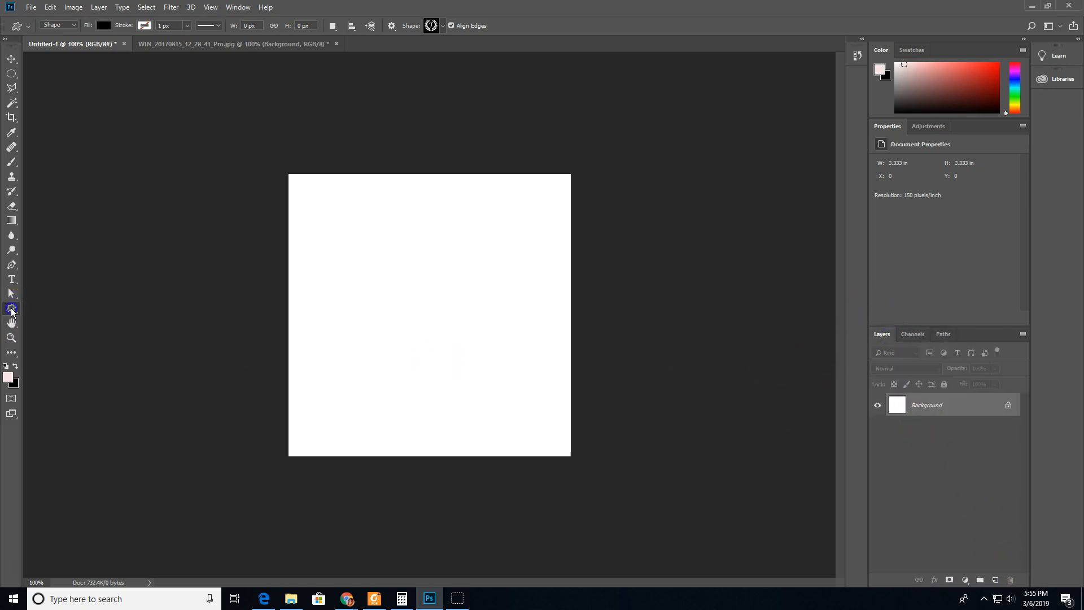
Step: Choose the newly defined T wreath as the custom shape and set the shape fill to bright pink
left_click(445, 26)
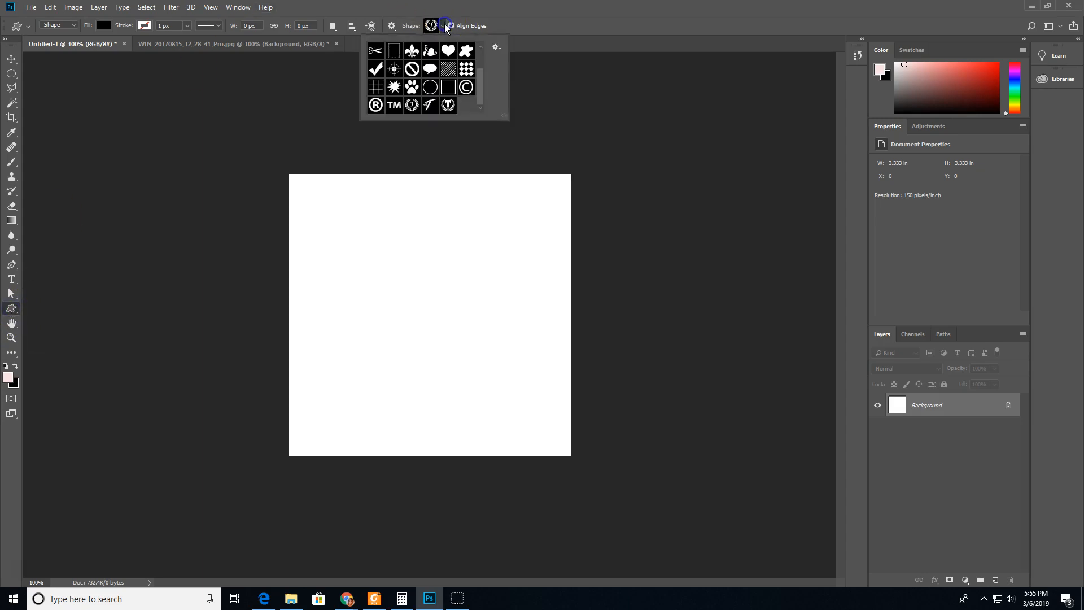
double_click(448, 107)
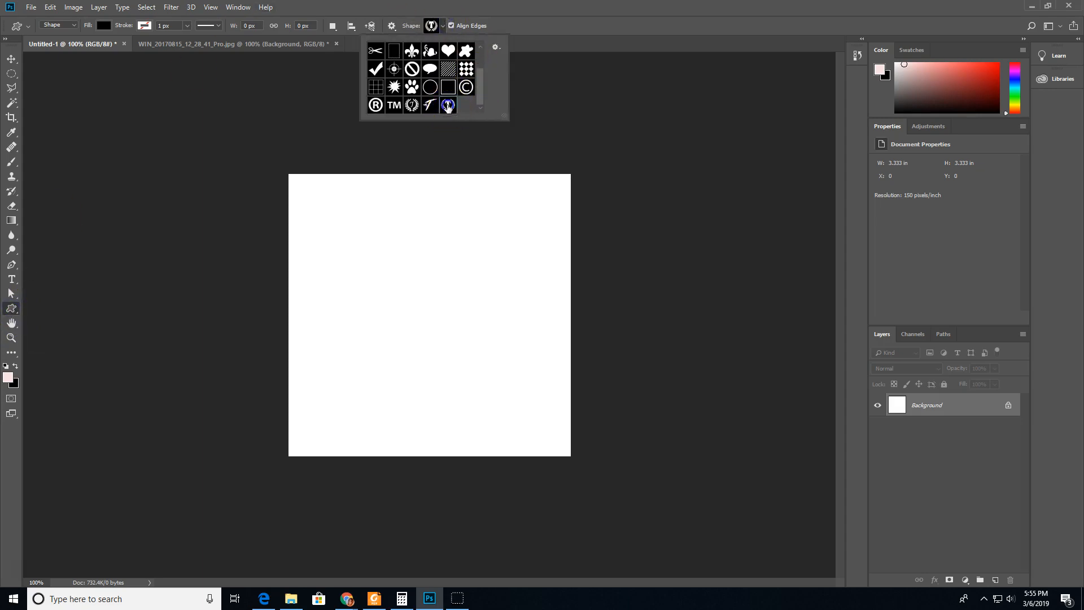
left_click(105, 25)
left_click(135, 116)
left_click(434, 9)
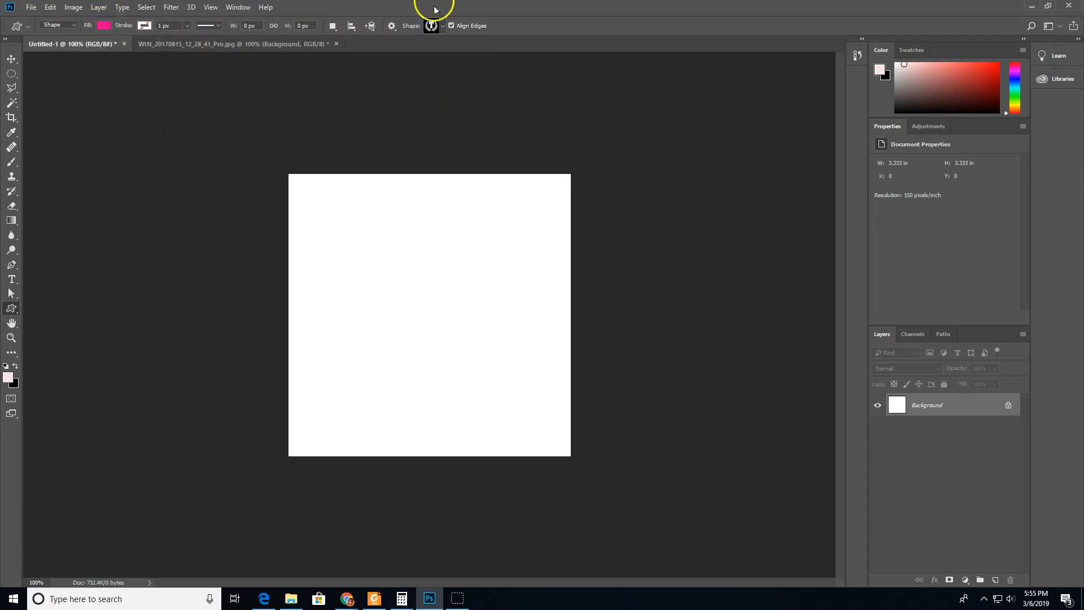
Step: Draw the T wreath shape about 306 by 254 px in the canvas's upper area and move it slightly up and left
left_click_drag(326, 206, 498, 428)
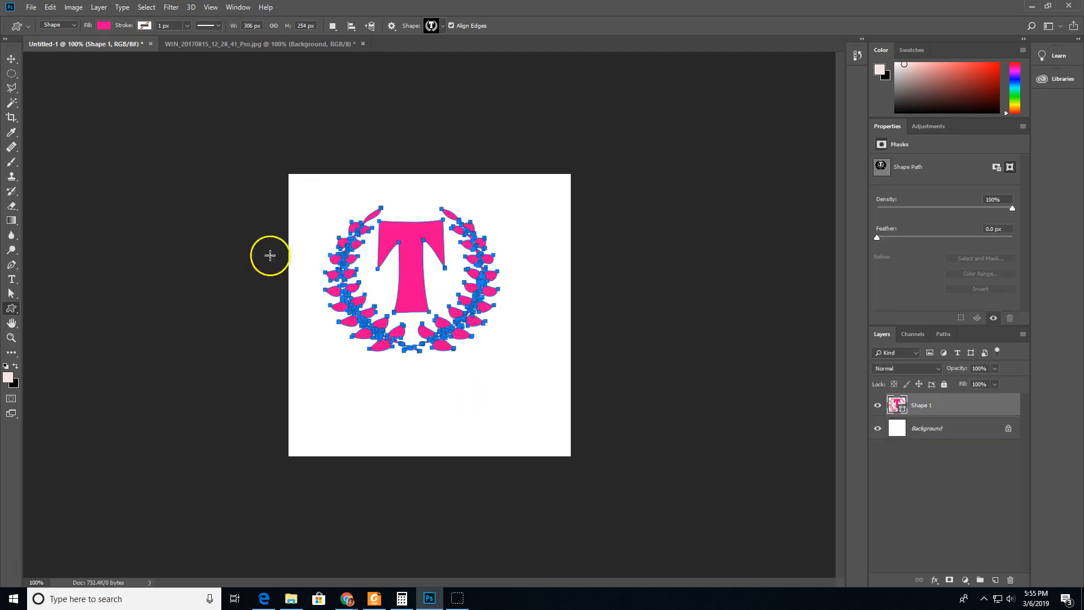
left_click(11, 59)
left_click_drag(391, 241, 378, 234)
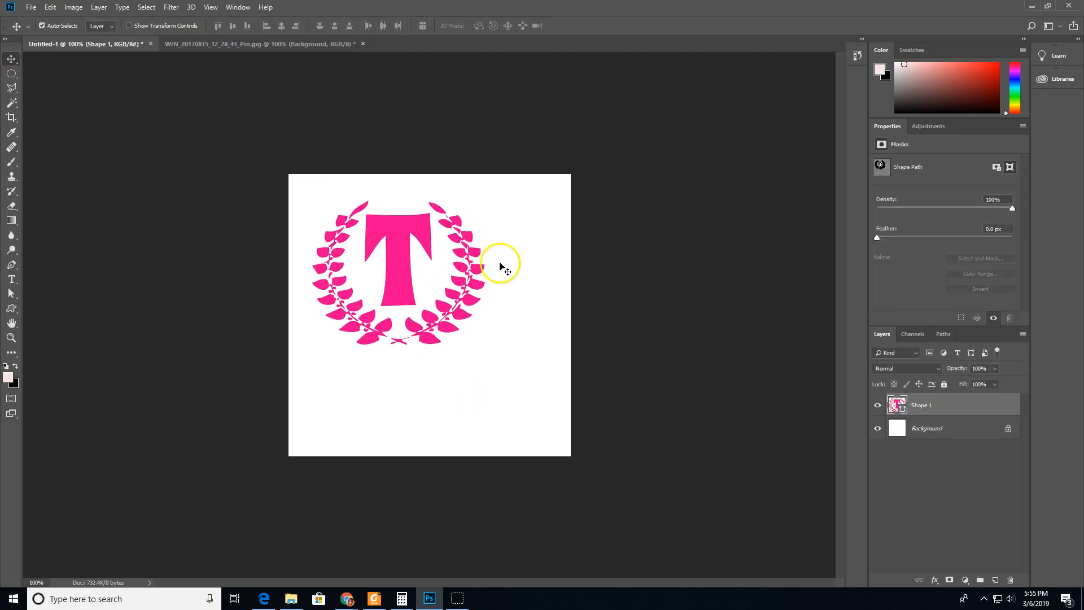
Step: Rotate the pink T wreath slightly counterclockwise and reposition it near the canvas's upper left corner
key("ctrl+t")
left_click_drag(537, 213, 518, 179)
key("Return")
left_click_drag(386, 272, 381, 264)
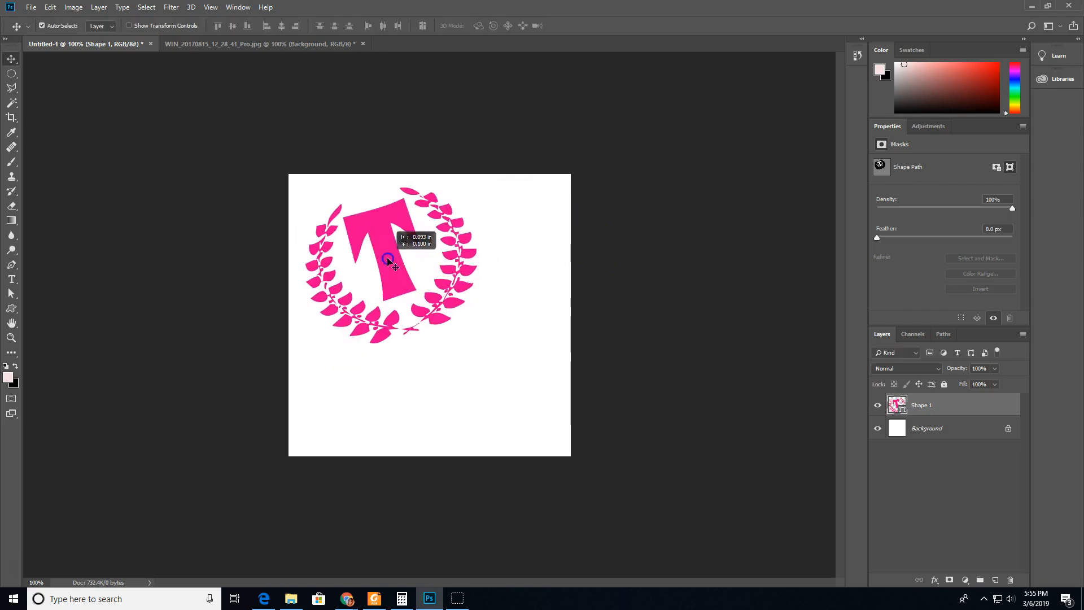
Step: Add a Bevel & Emboss effect with 63% depth to the pink T wreath shape layer
left_click(935, 580)
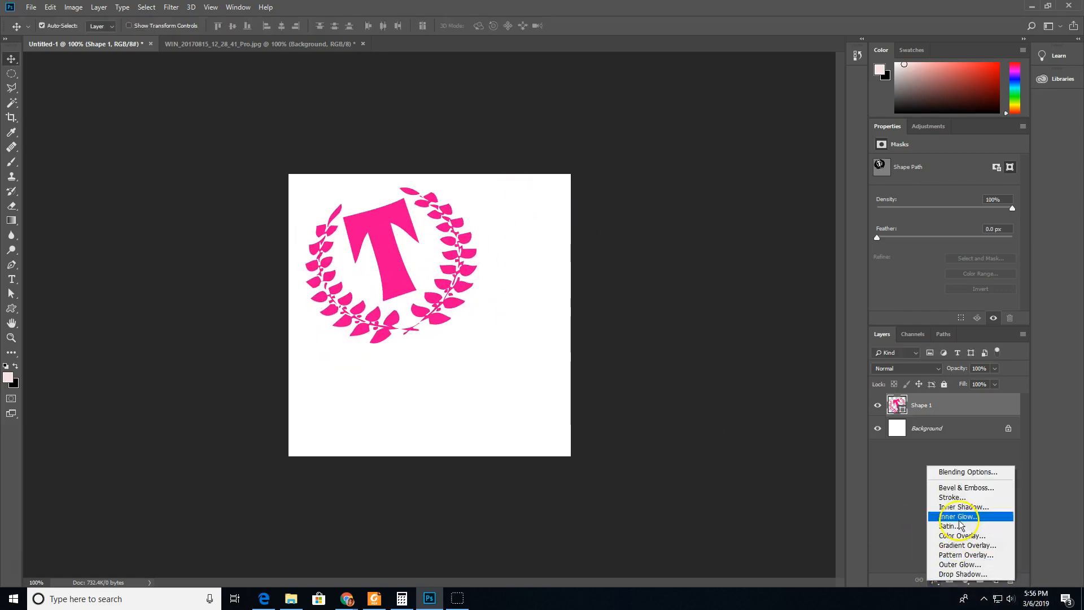
left_click(953, 489)
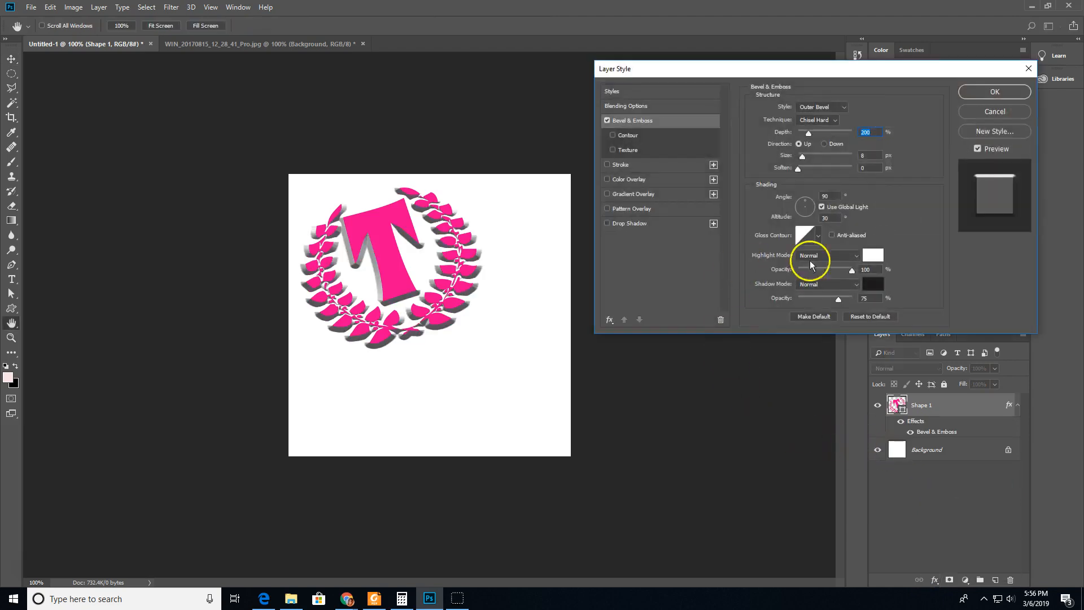
left_click_drag(808, 139, 801, 136)
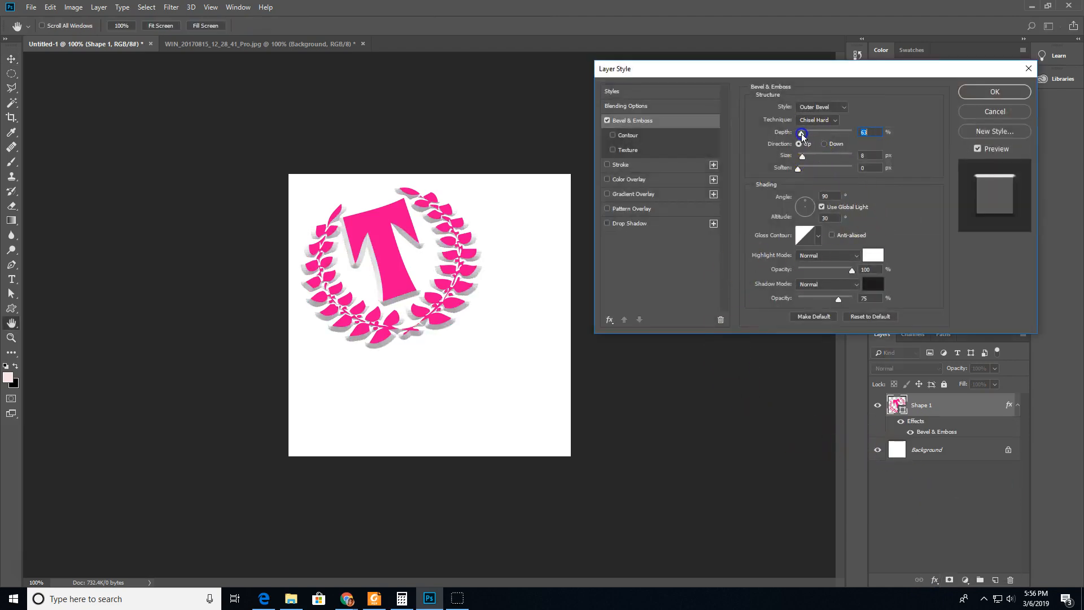
left_click(964, 97)
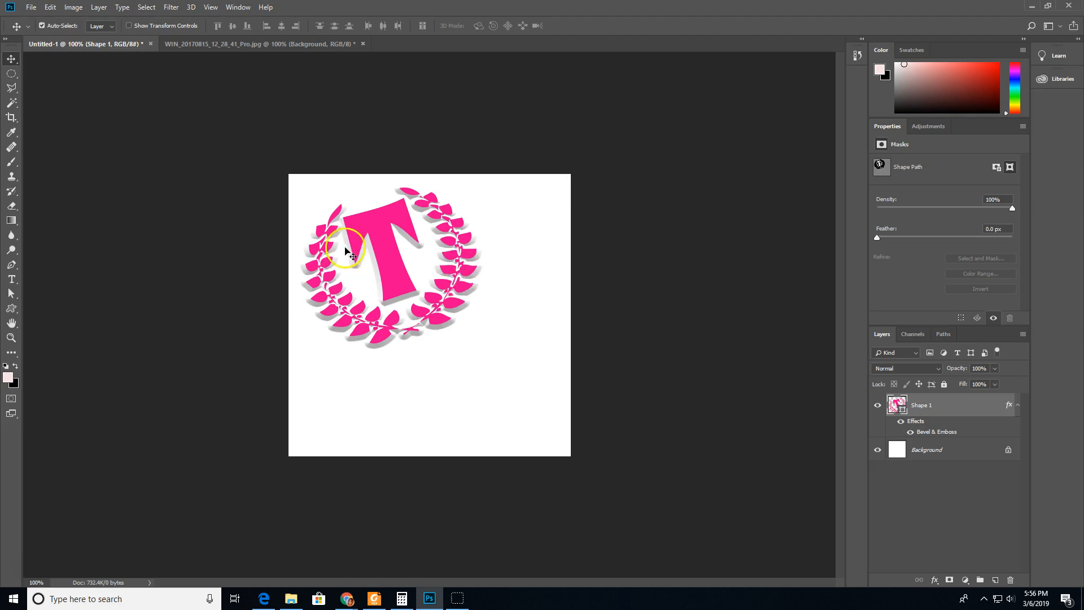
left_click(407, 211)
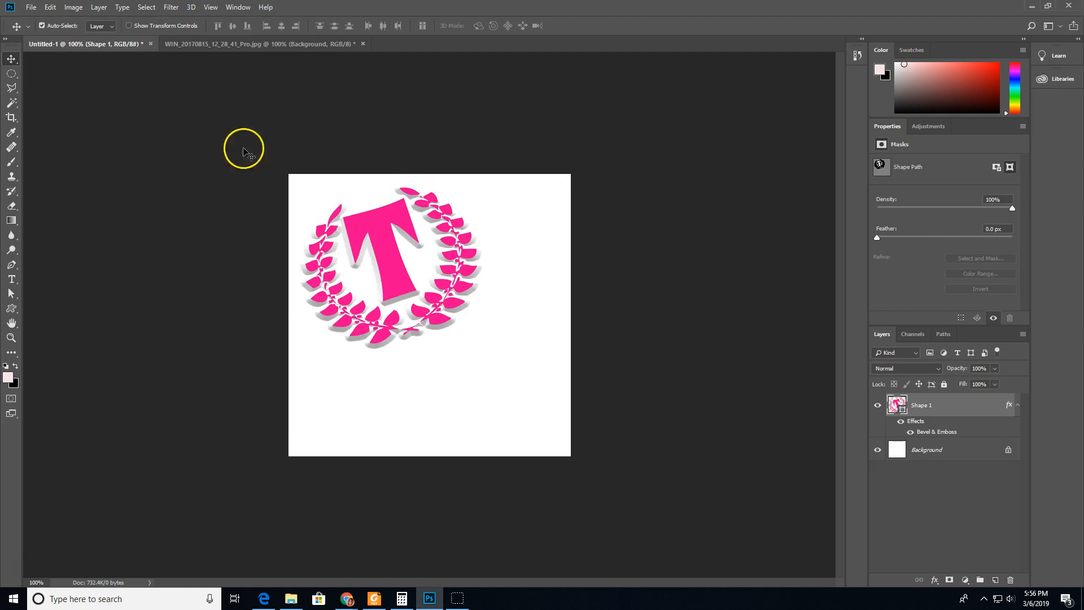
Step: Switch to the DaFont site in Chrome and browse the Dingbats > Shapes fonts for wreaths, banners, frames and other ornaments
left_click(116, 45)
left_click(11, 279)
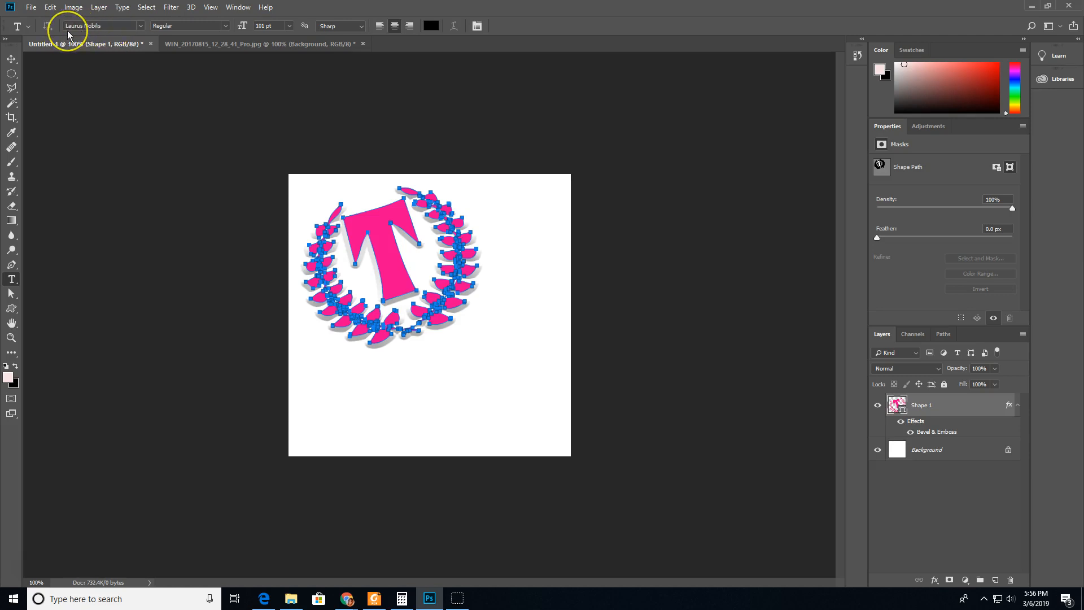
mouse_move(347, 598)
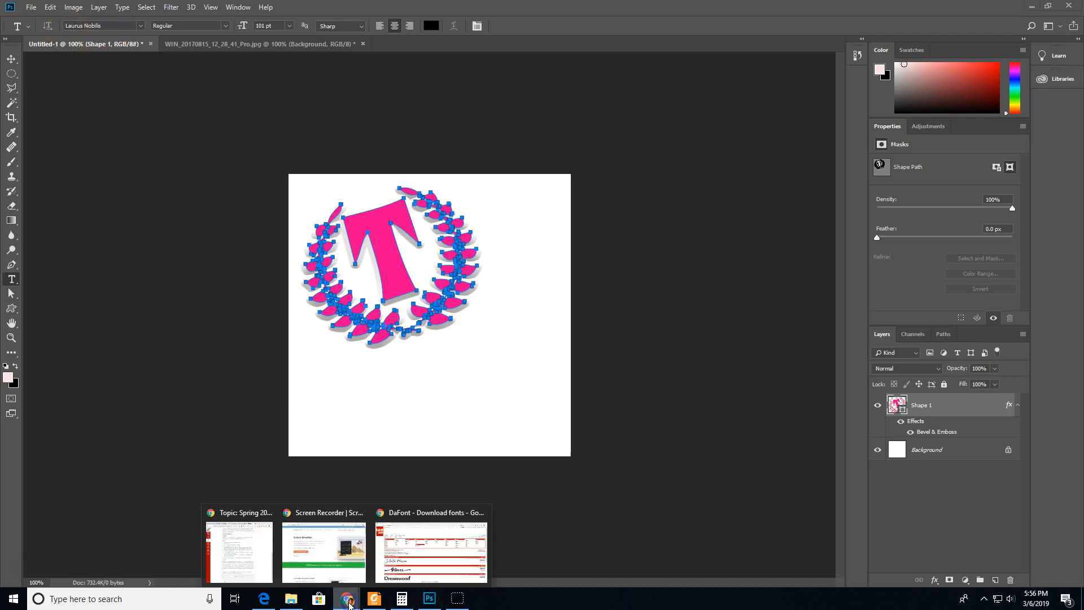
left_click(434, 539)
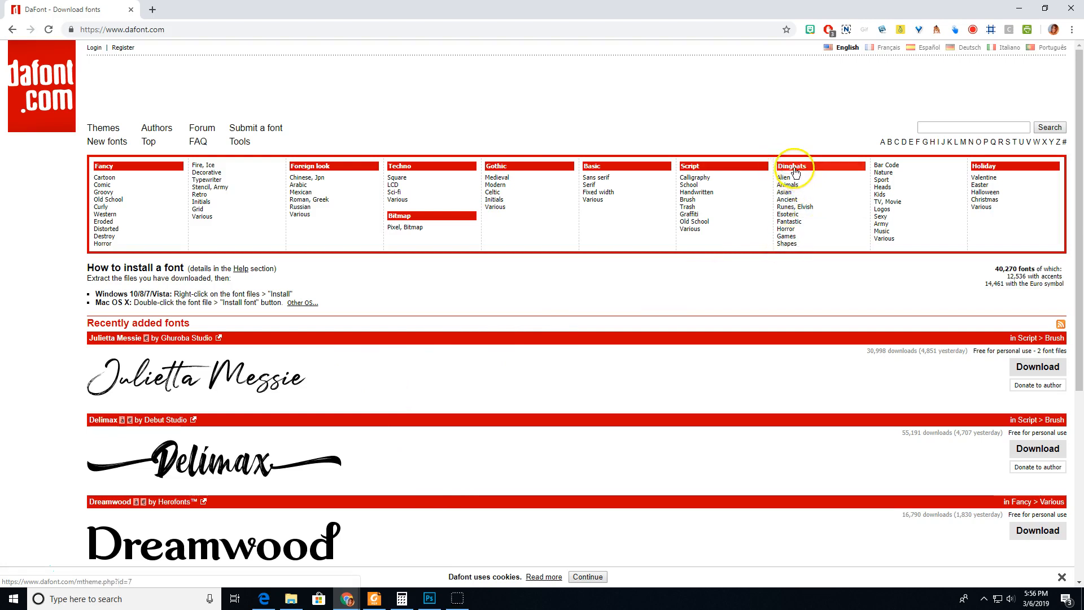
left_click(789, 246)
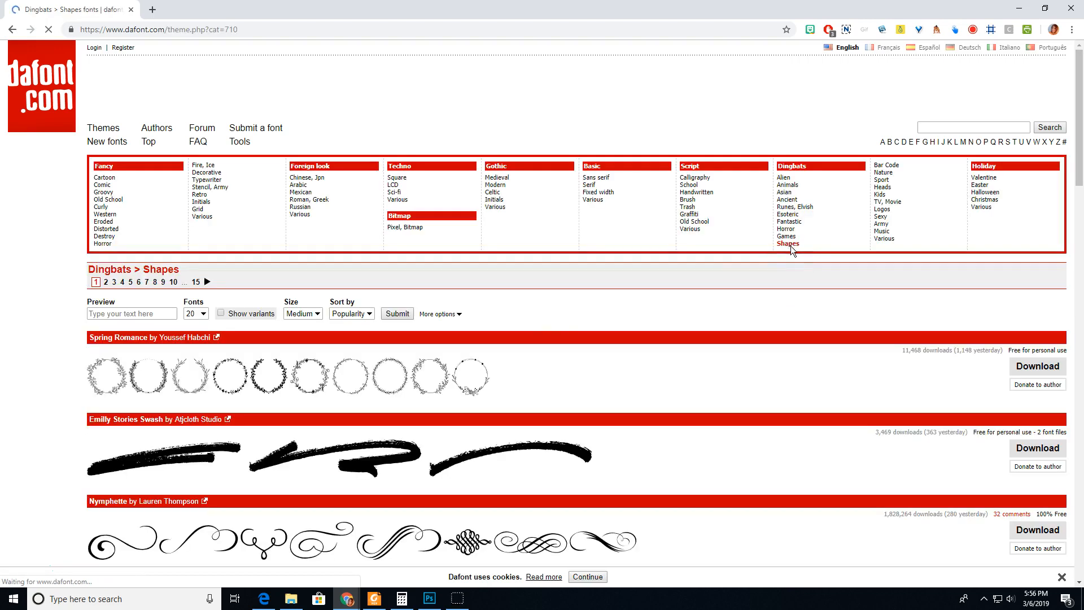
scroll(225, 242, "down", 2)
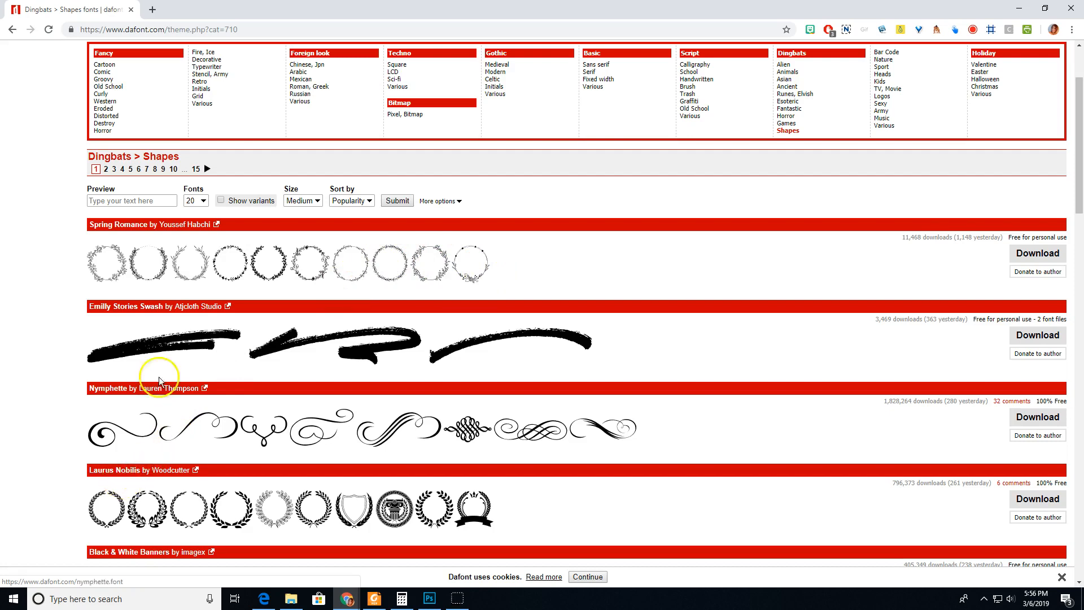
scroll(511, 314, "down", 3)
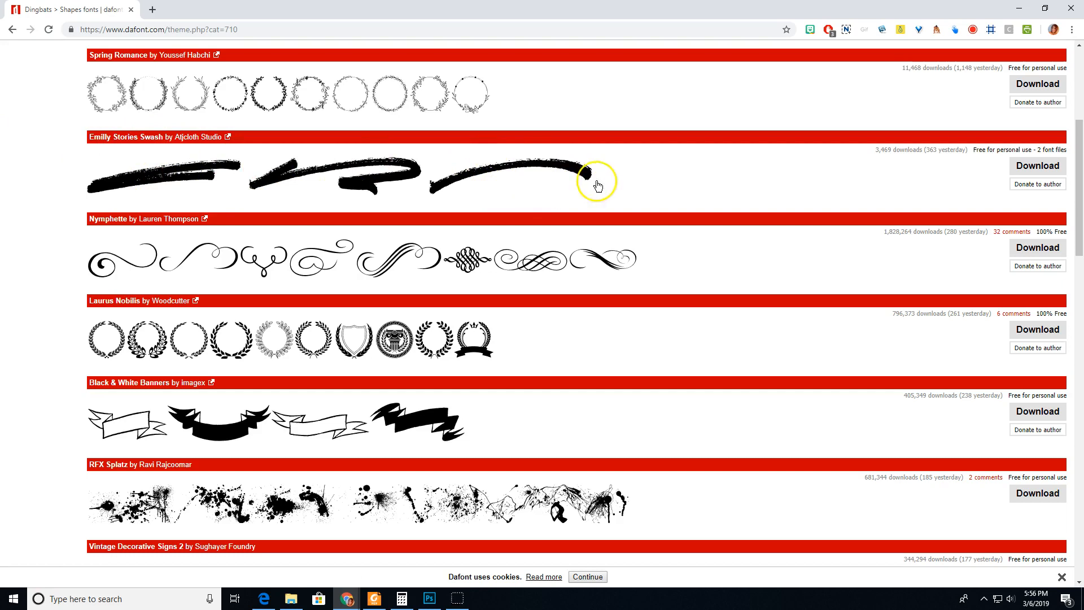
scroll(616, 187, "down", 4)
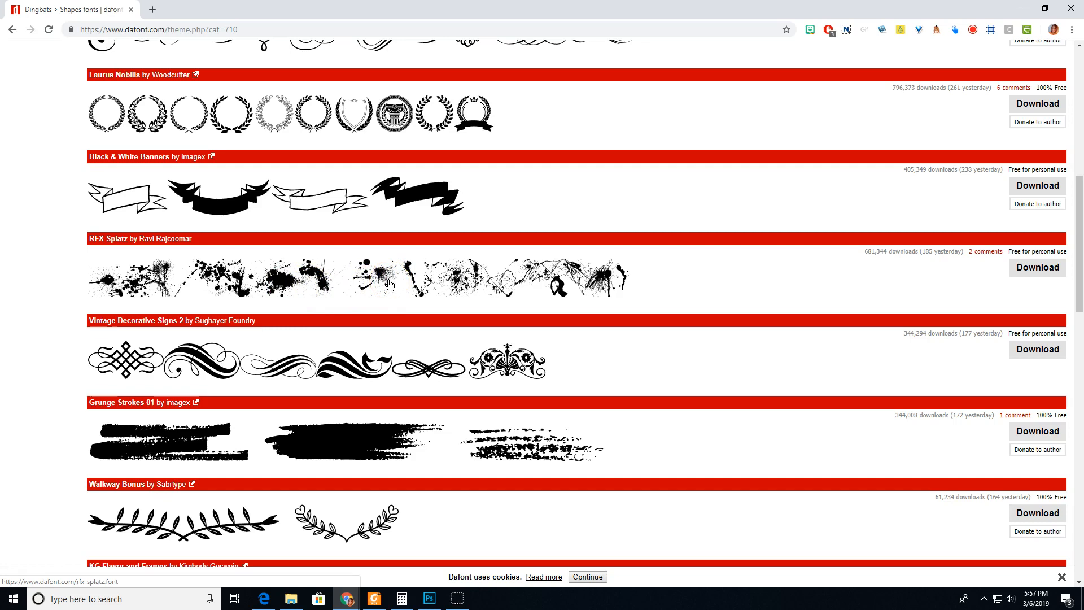
scroll(370, 356, "down", 3)
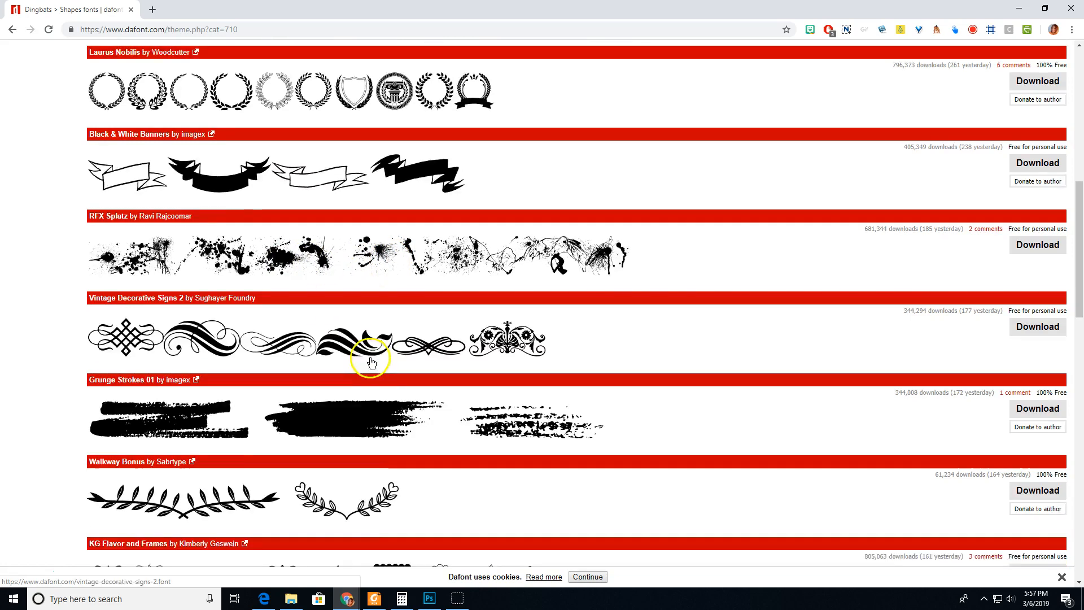
scroll(370, 360, "down", 2)
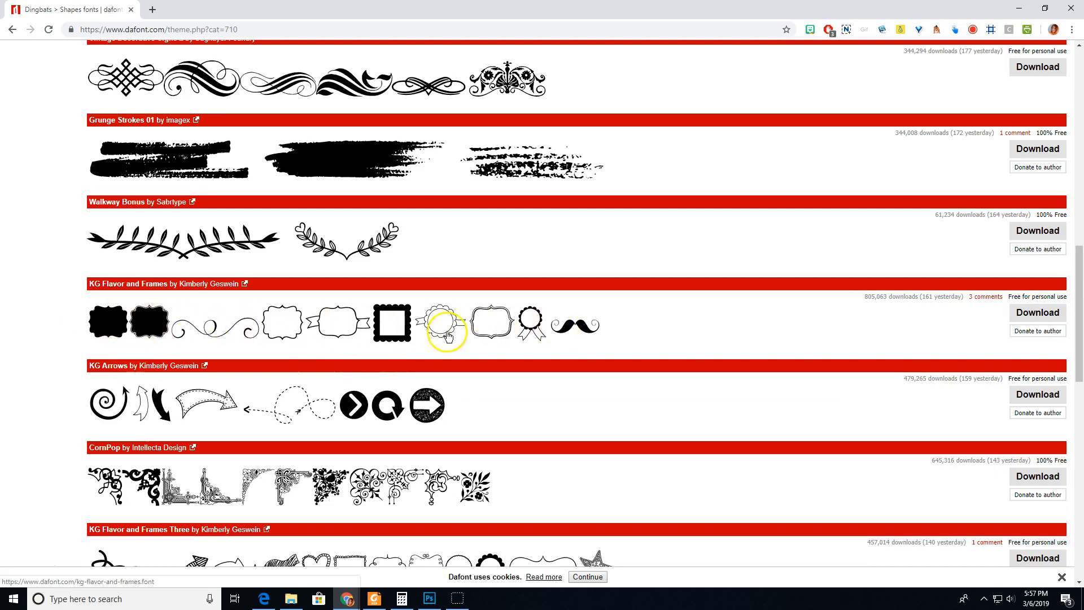
scroll(299, 367, "down", 3)
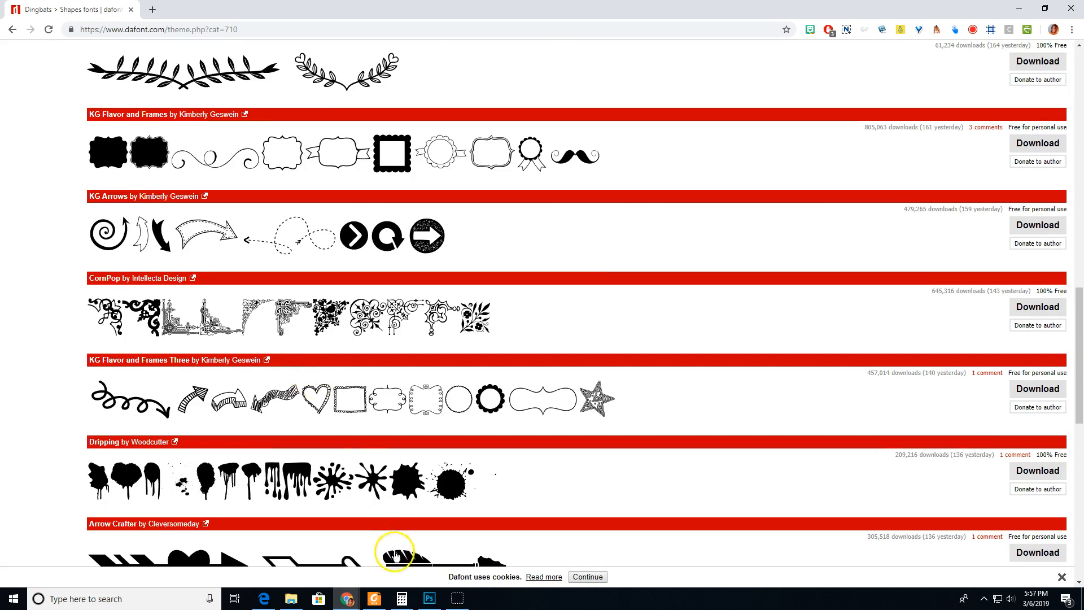
Step: Switch back to Photoshop and delete the pink T wreath shape layer
left_click(429, 599)
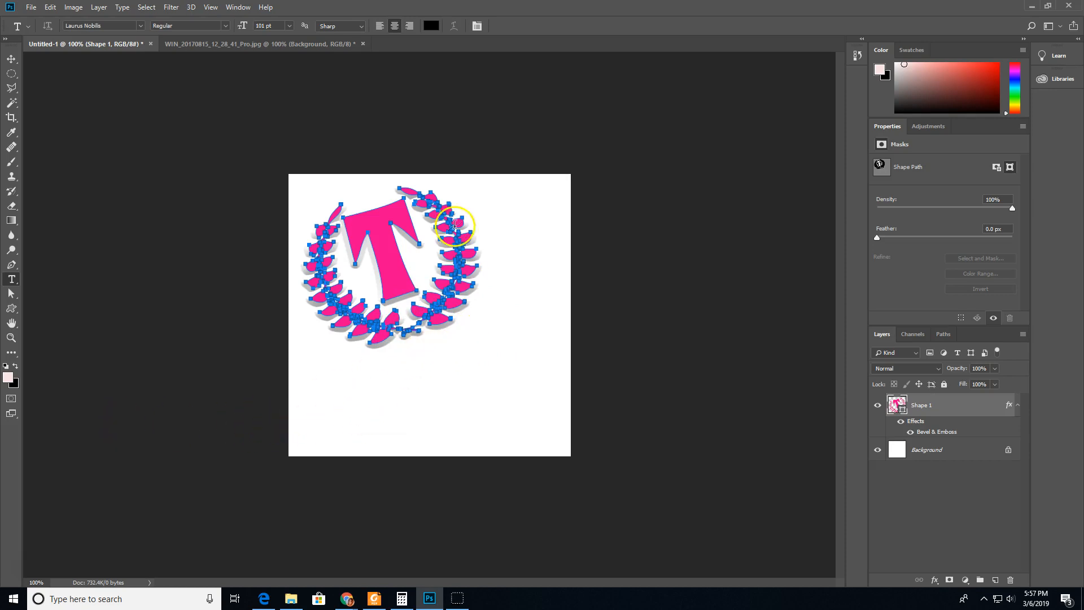
left_click(12, 59)
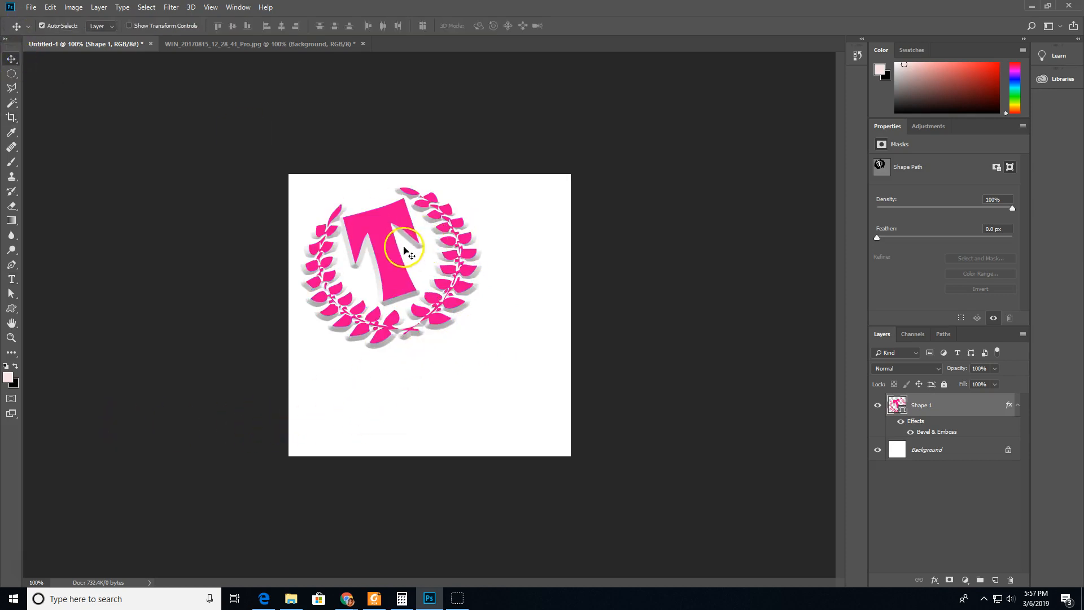
left_click(404, 249)
left_click(395, 274)
key("Delete")
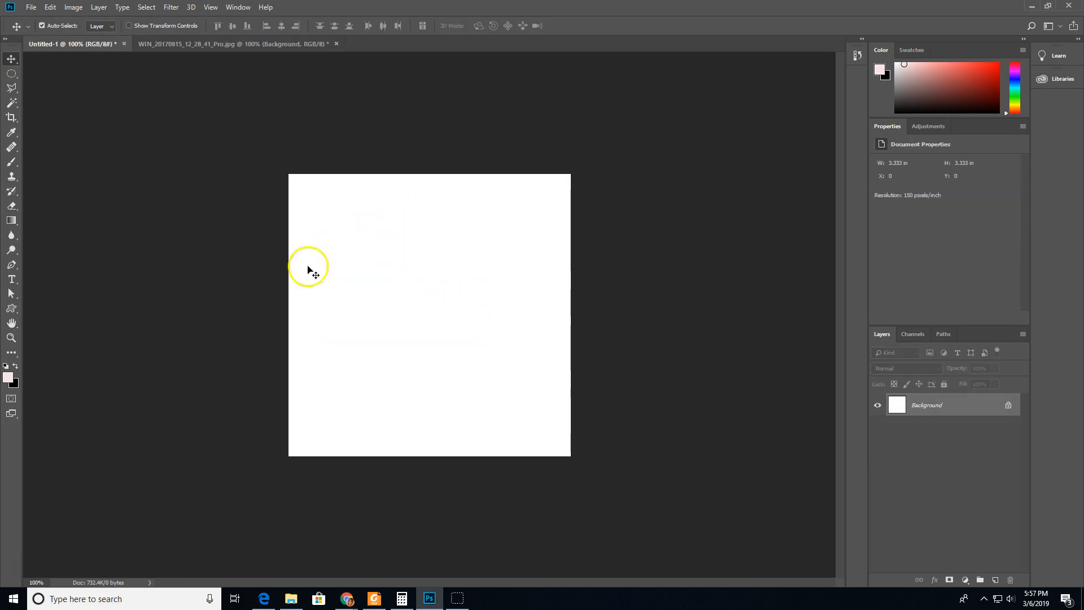
Step: Save the laurel wreath, T and T wreath custom shapes together as a shape set named The T Set through the Preset Manager
left_click(11, 308)
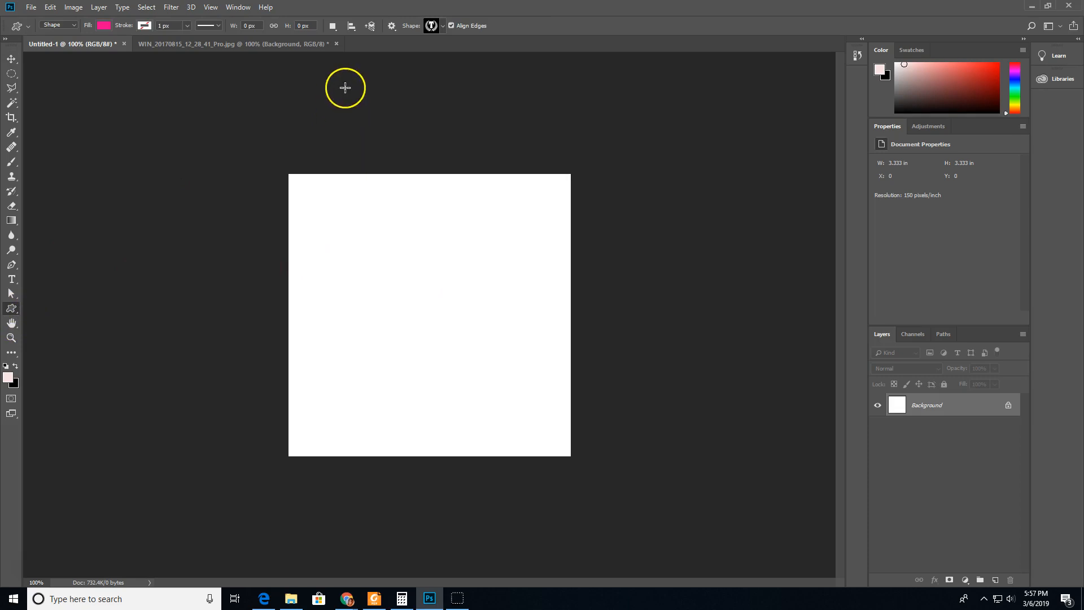
left_click(443, 26)
left_click(497, 47)
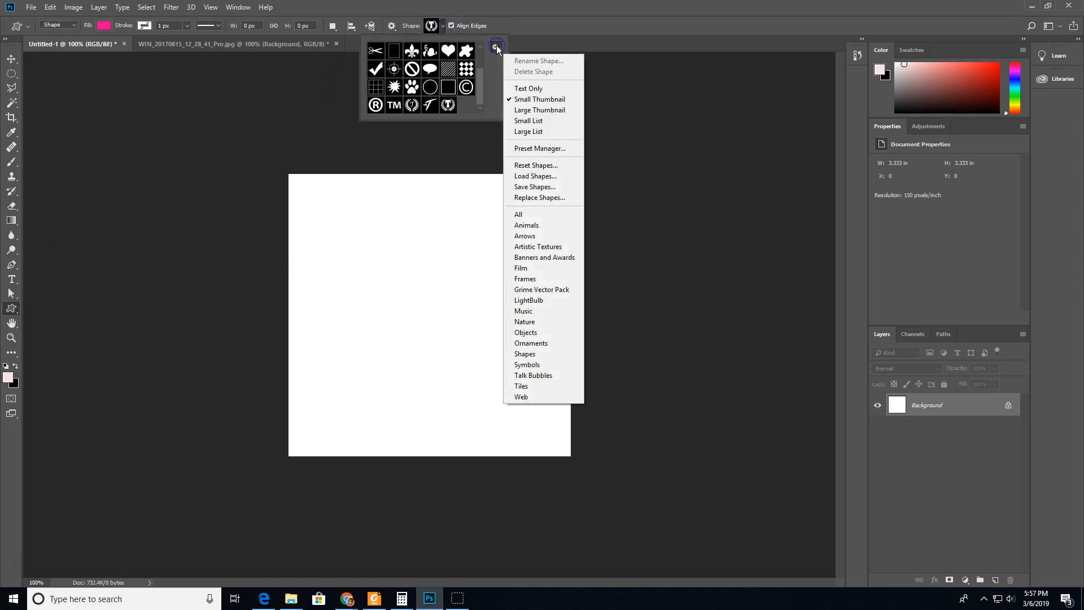
left_click(542, 147)
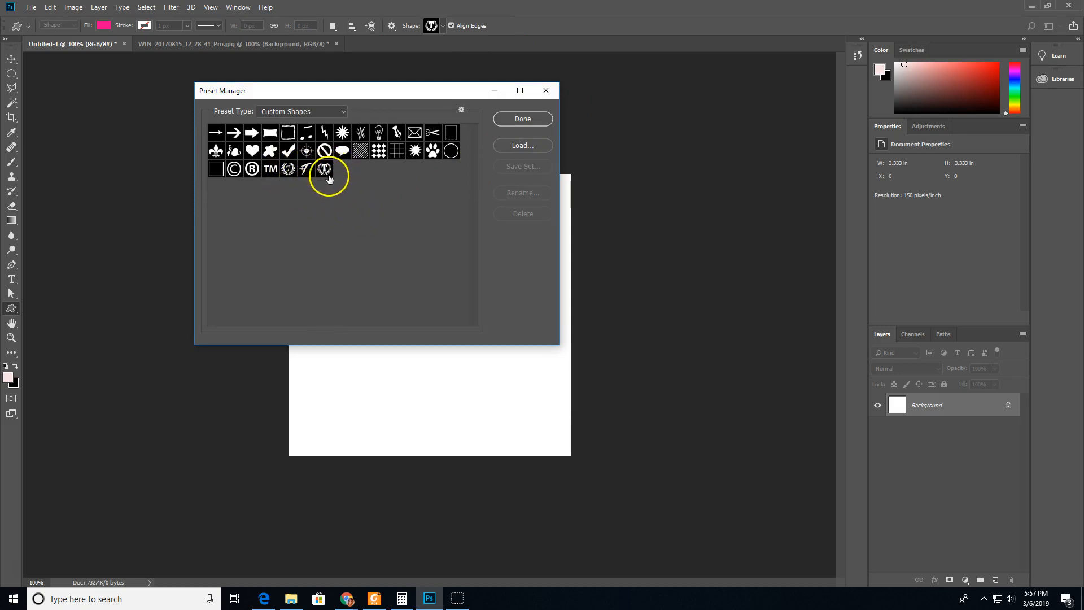
left_click(287, 170)
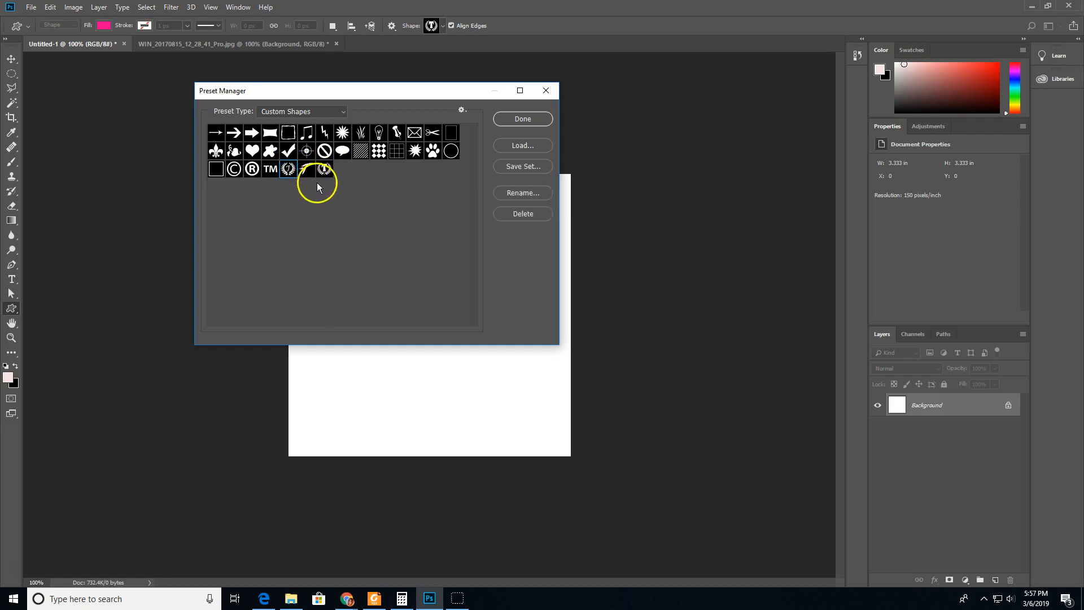
left_click(306, 169)
left_click(525, 165)
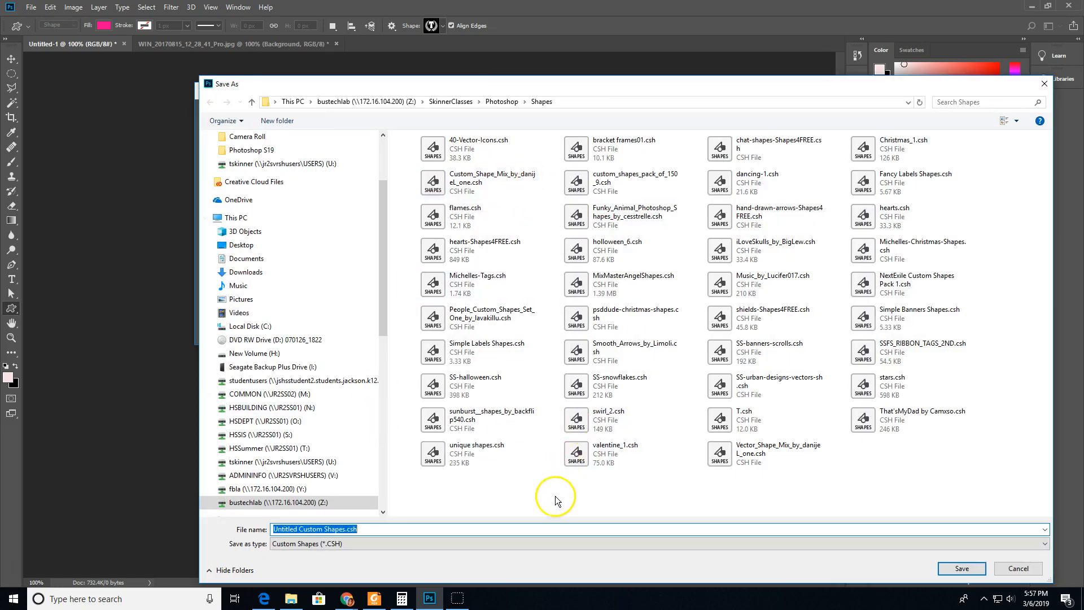
type("The")
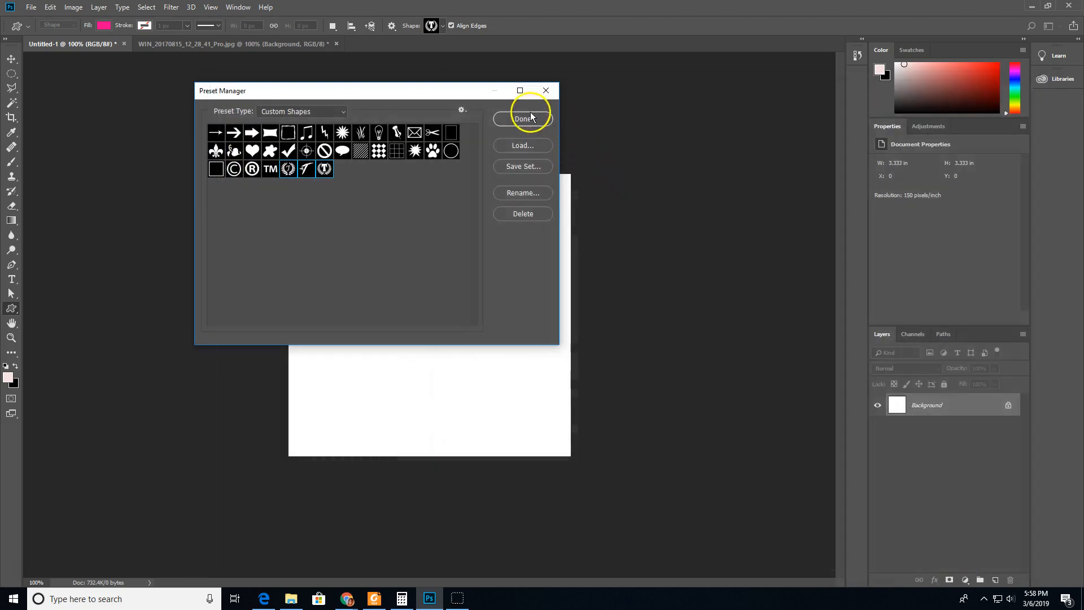
left_click(521, 119)
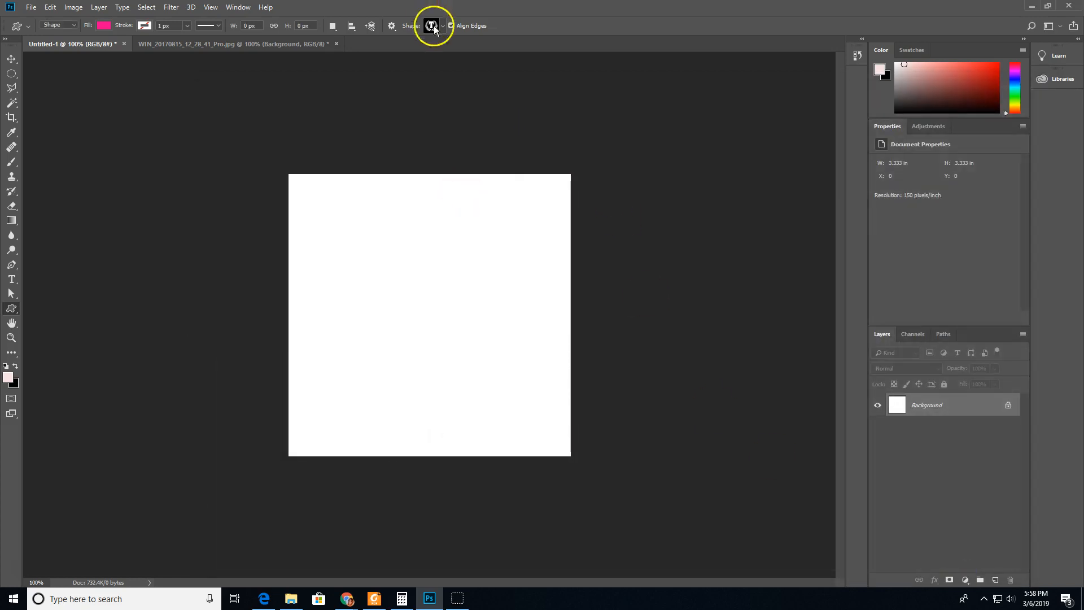
Step: Replace the current custom shapes with the Animals set without saving changes to the current shapes
left_click(435, 26)
left_click(495, 48)
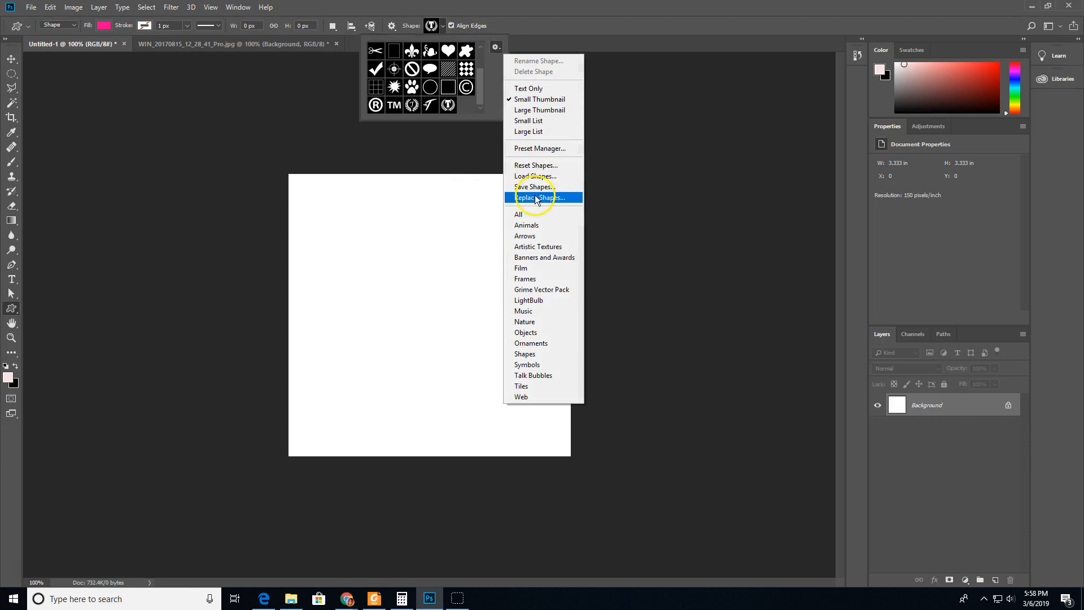
left_click(540, 225)
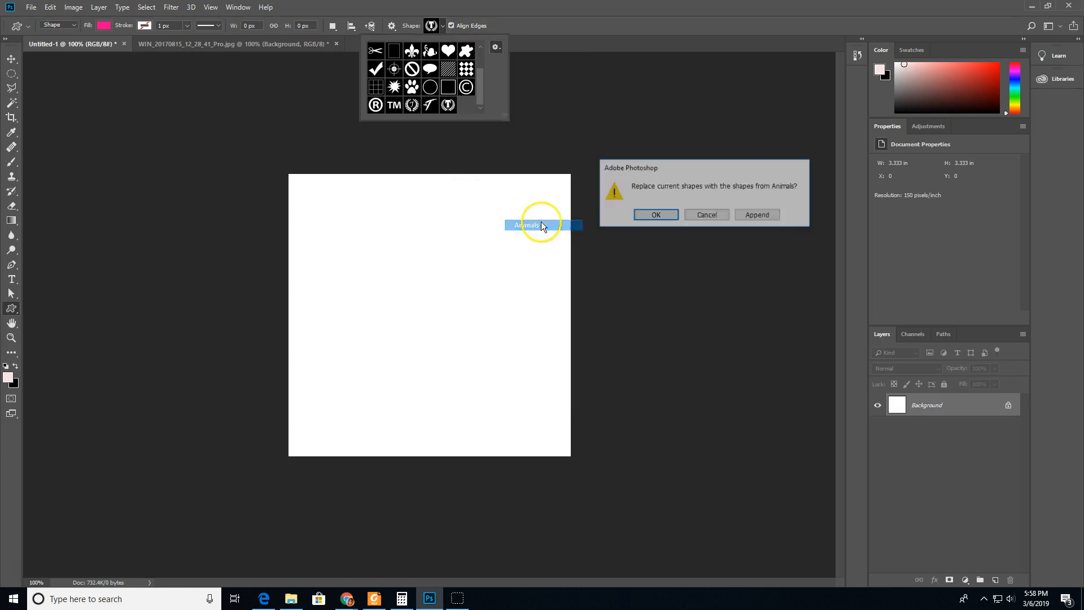
left_click(655, 216)
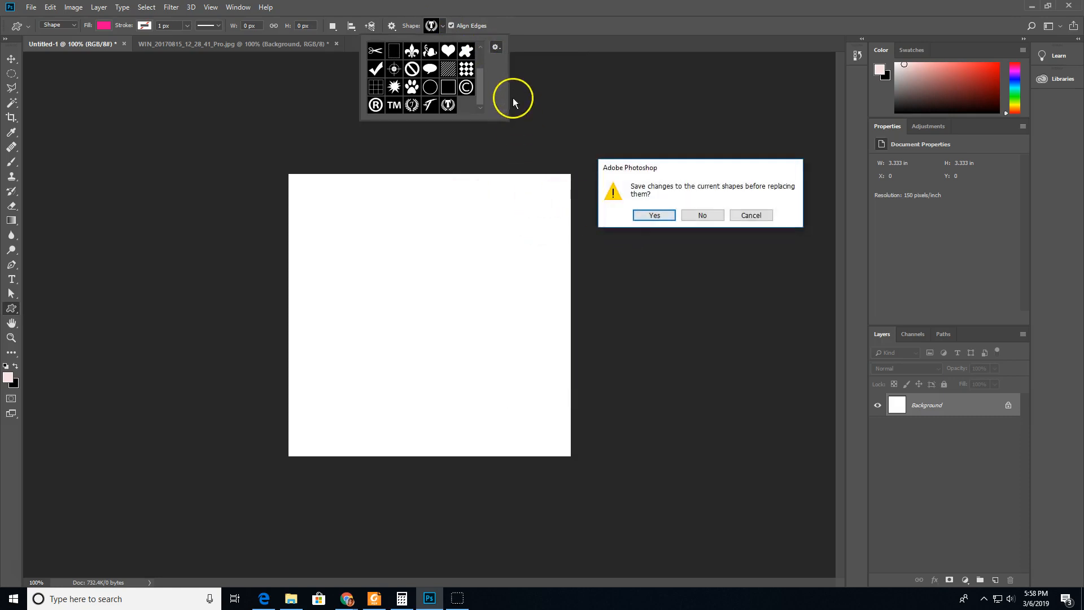
left_click(700, 215)
Step: Load the shape file The T Set.csh from the Shapes folder into the custom shape library
left_click(496, 47)
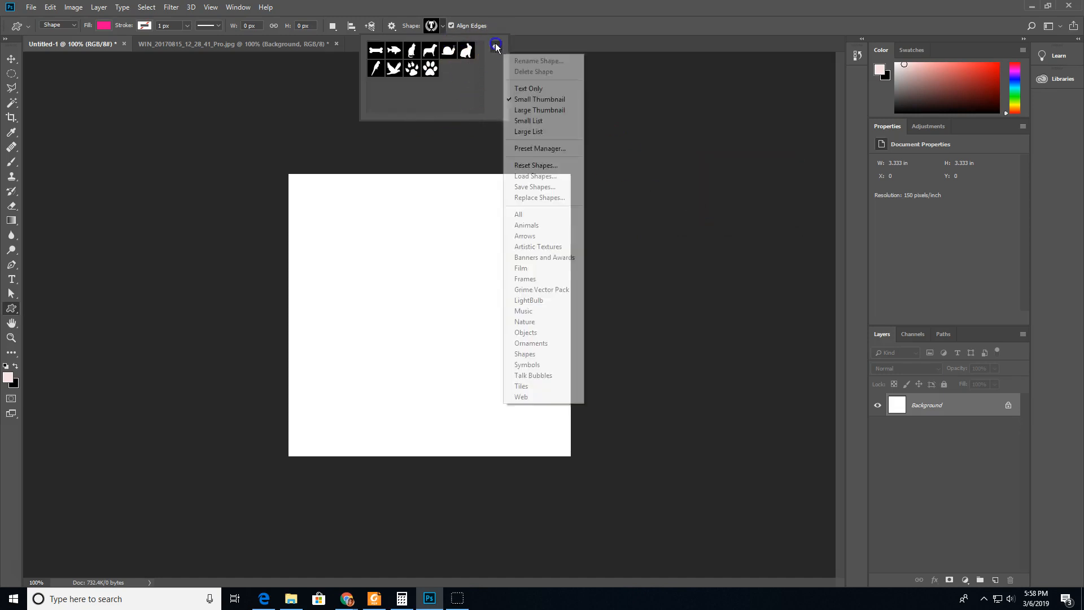
left_click(539, 176)
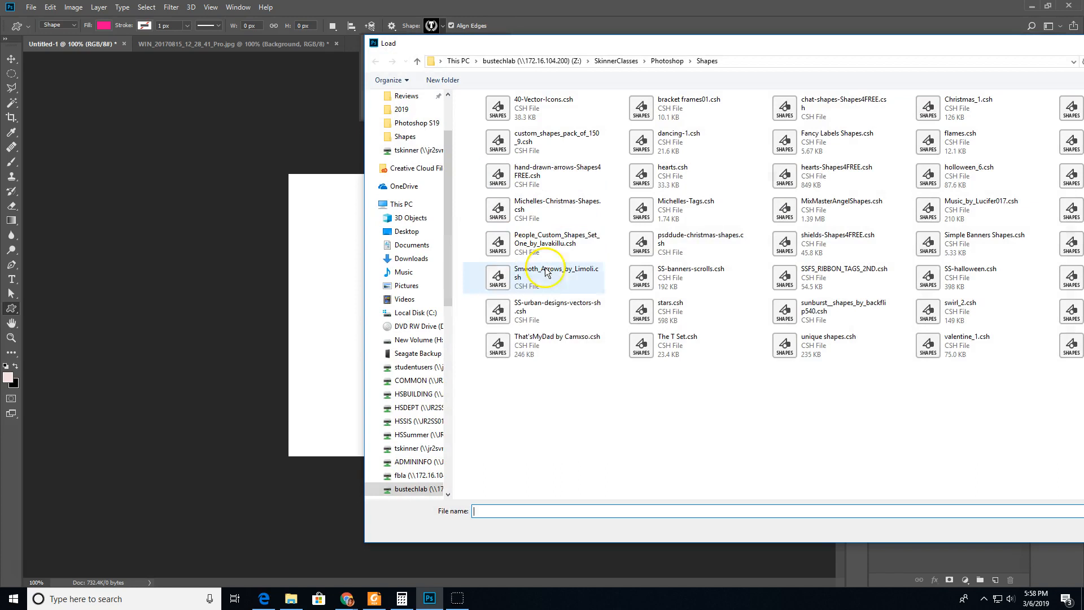
left_click(653, 348)
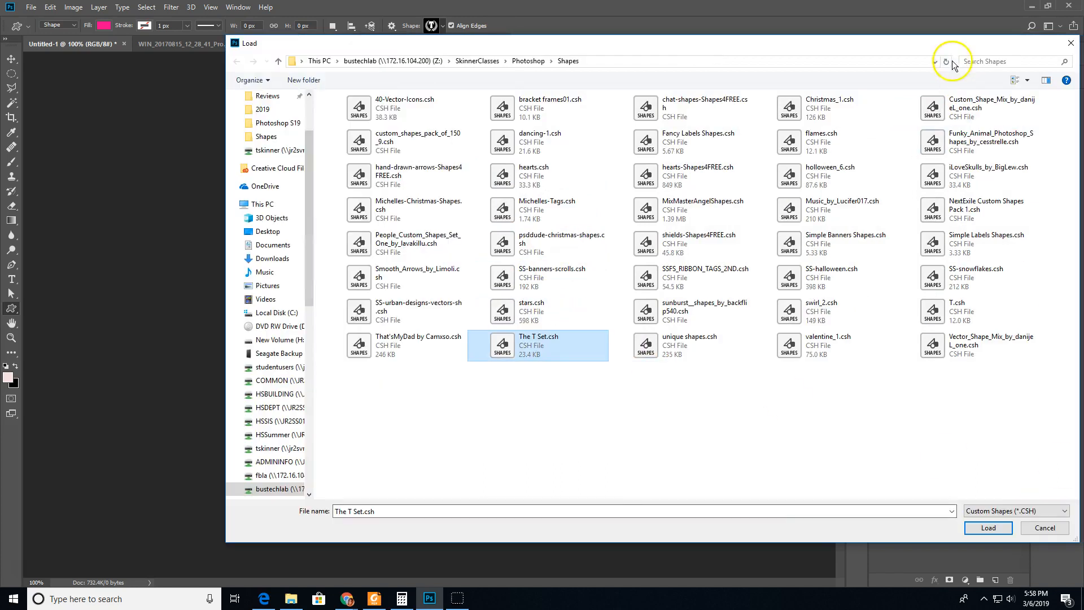
left_click(988, 527)
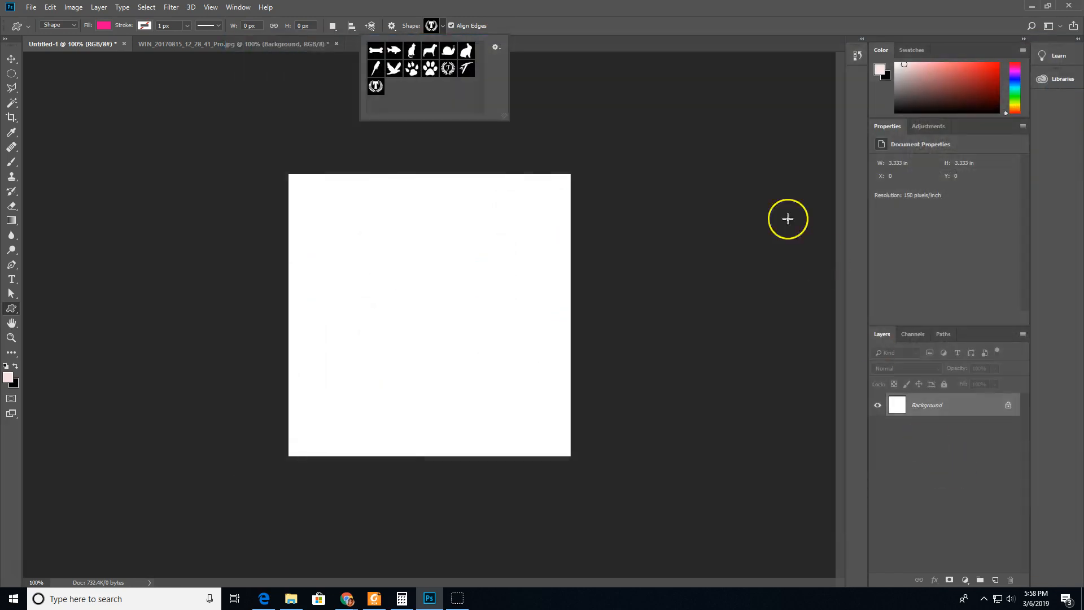